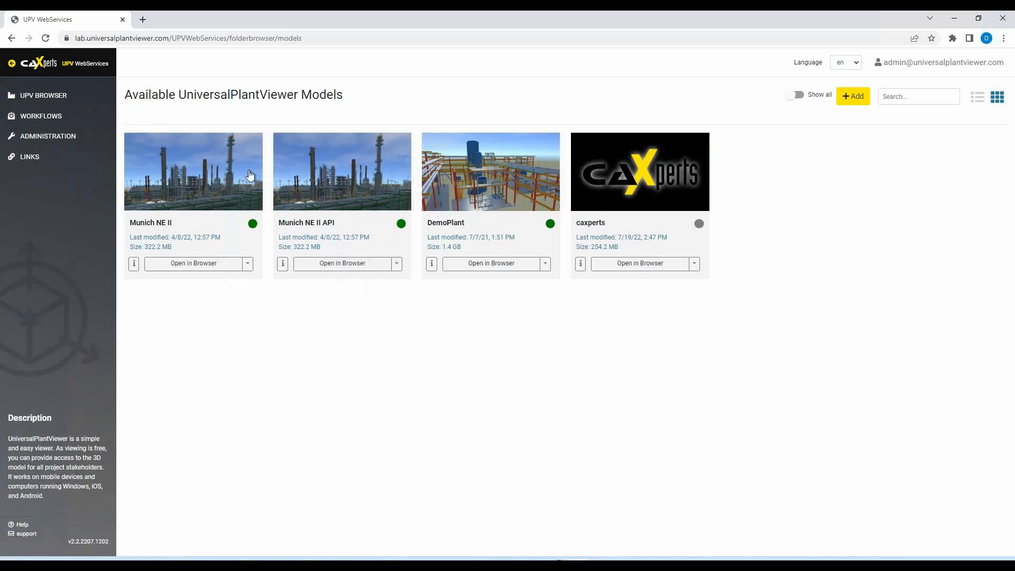
- Create a new workflow and name it Test1234
click(44, 118)
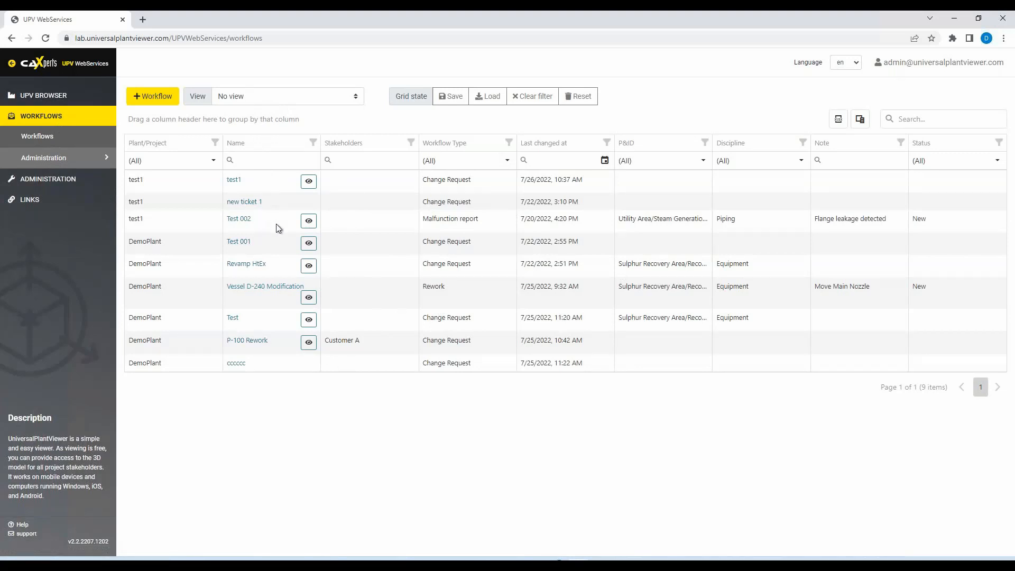
click(162, 100)
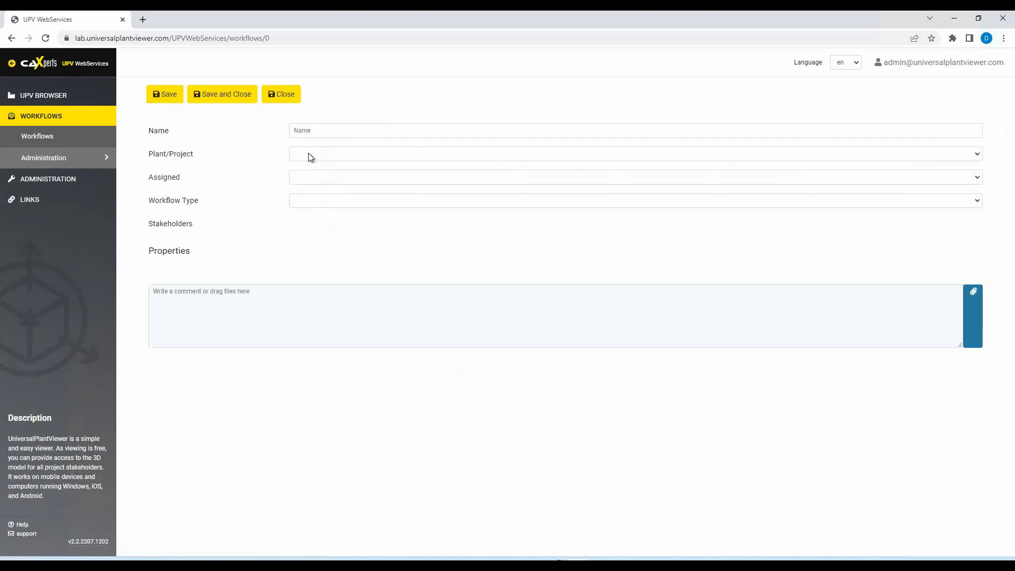
click(320, 129)
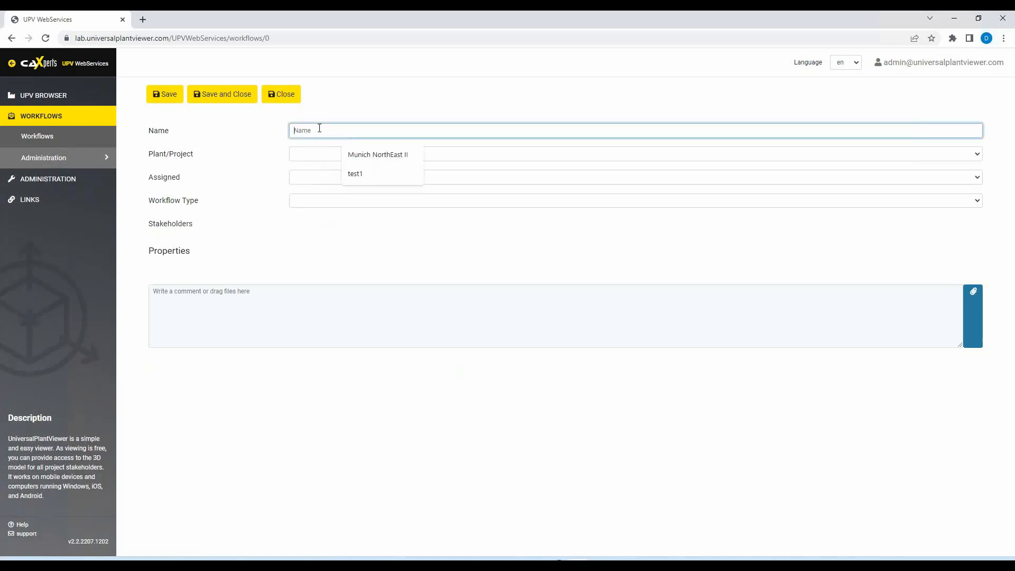
text(Te)
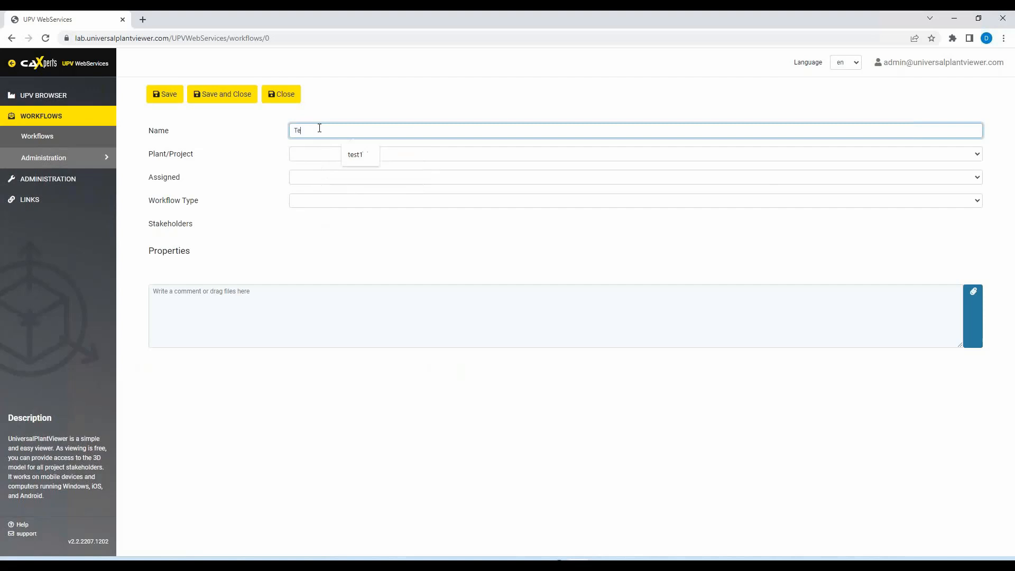
text(st1234)
- Set the workflow's plant to DemoPlant, choose the assigned person, and set the workflow type to Rework
click(309, 160)
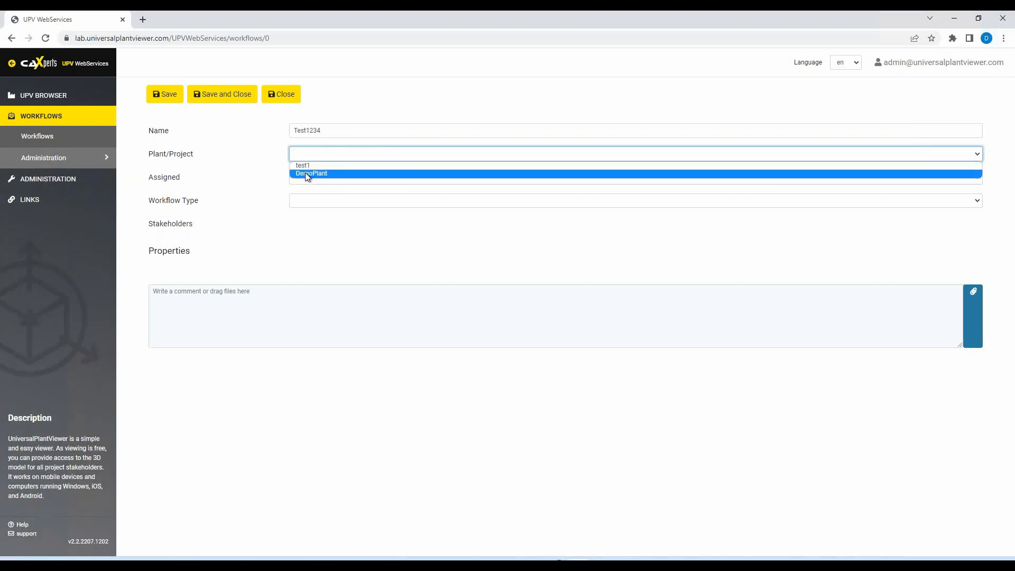
click(307, 174)
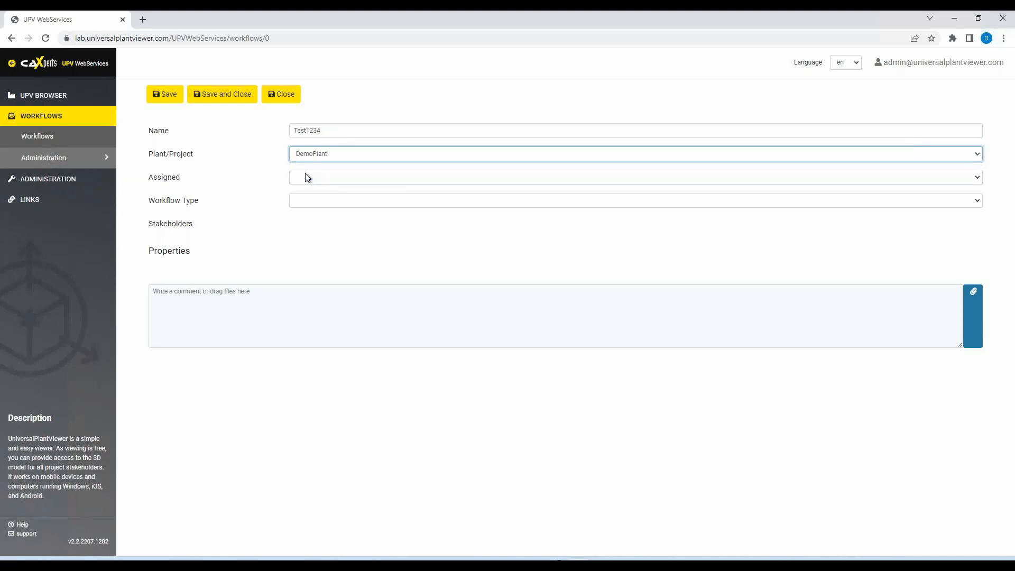
click(307, 177)
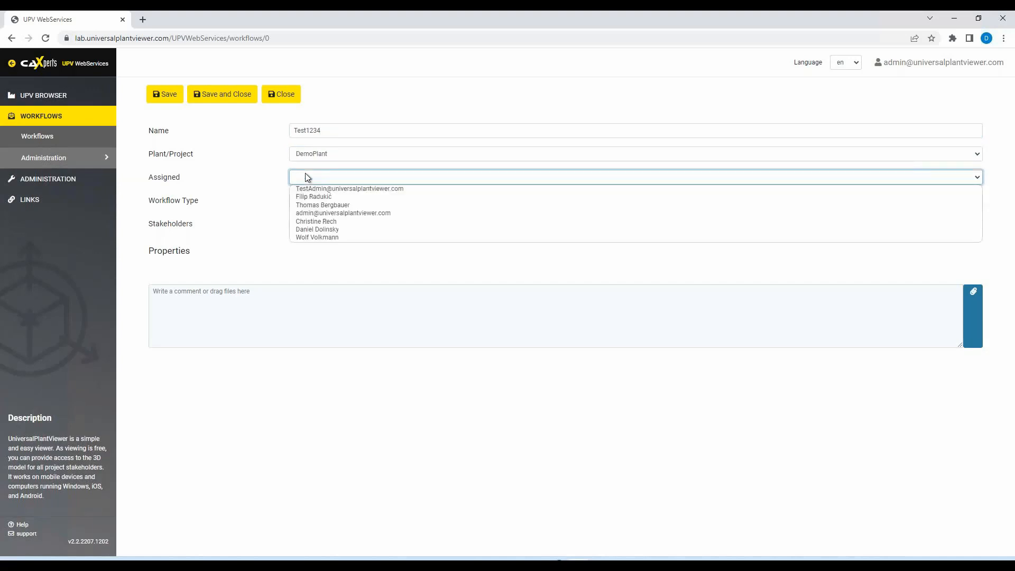
click(295, 229)
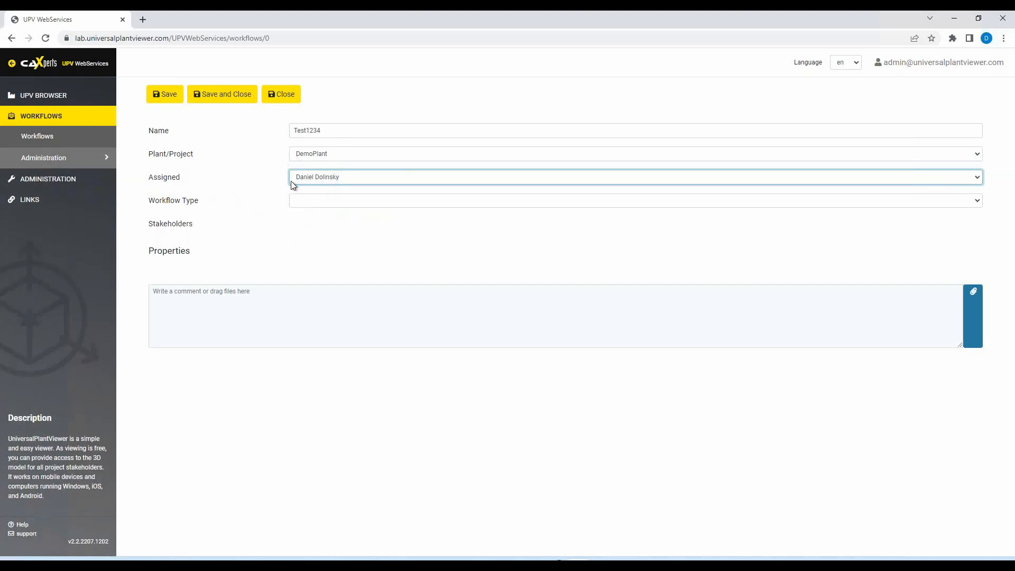
click(309, 201)
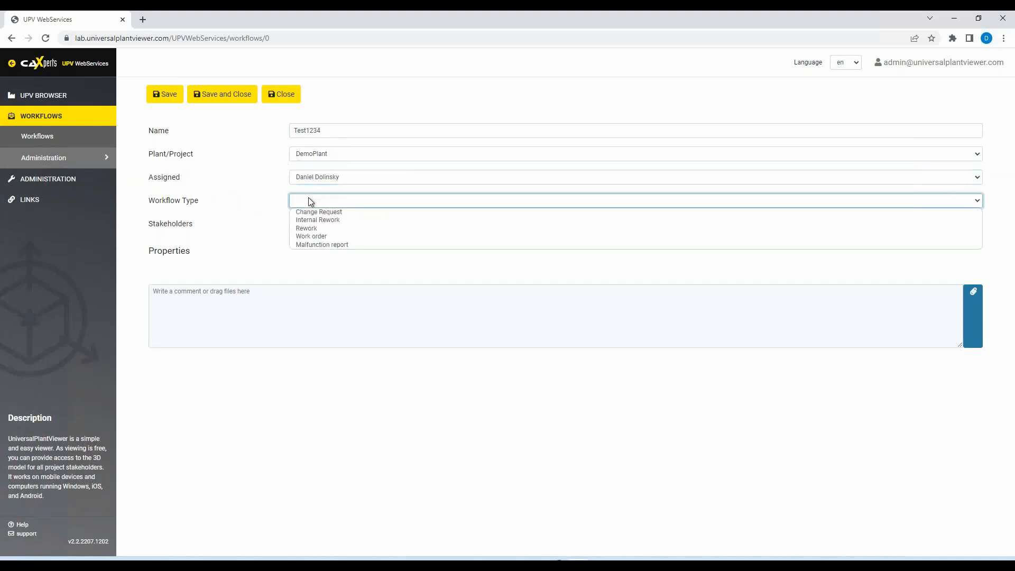
click(313, 228)
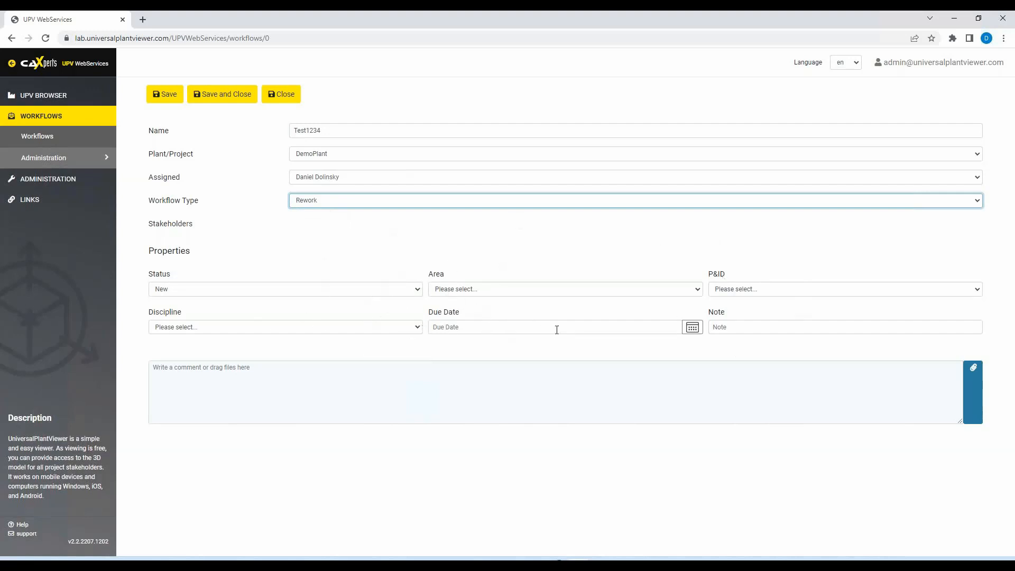
- Set the status to New, the area to Office Area-A and the P&ID to Refining Area/Distillation Unit/Distillation Unit PID
click(414, 293)
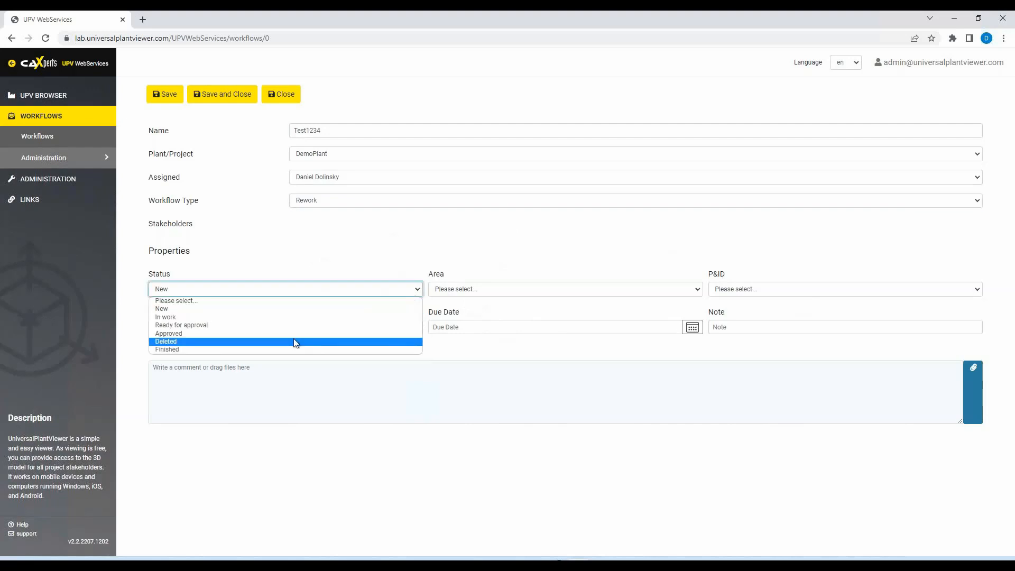
click(303, 309)
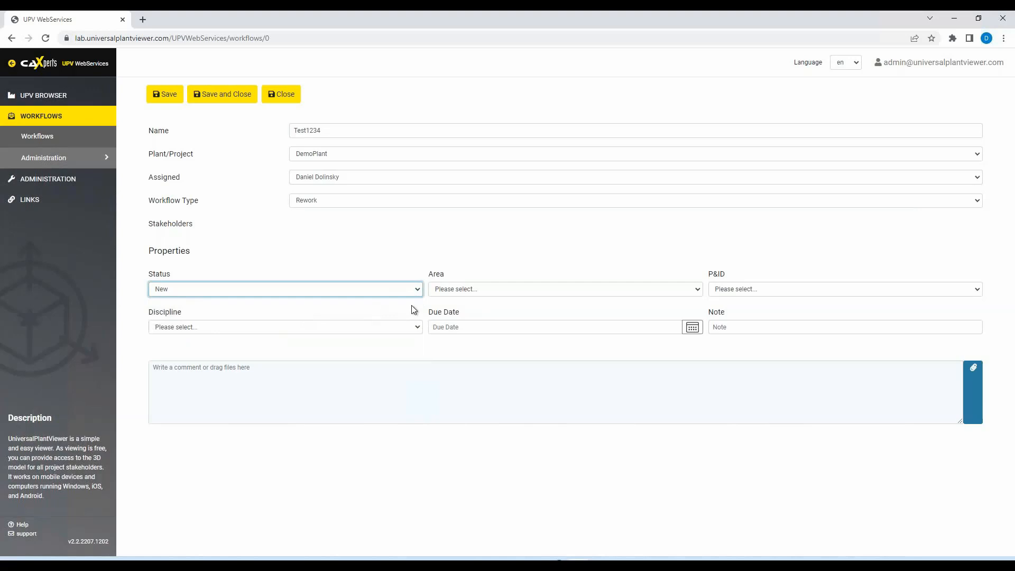
click(493, 289)
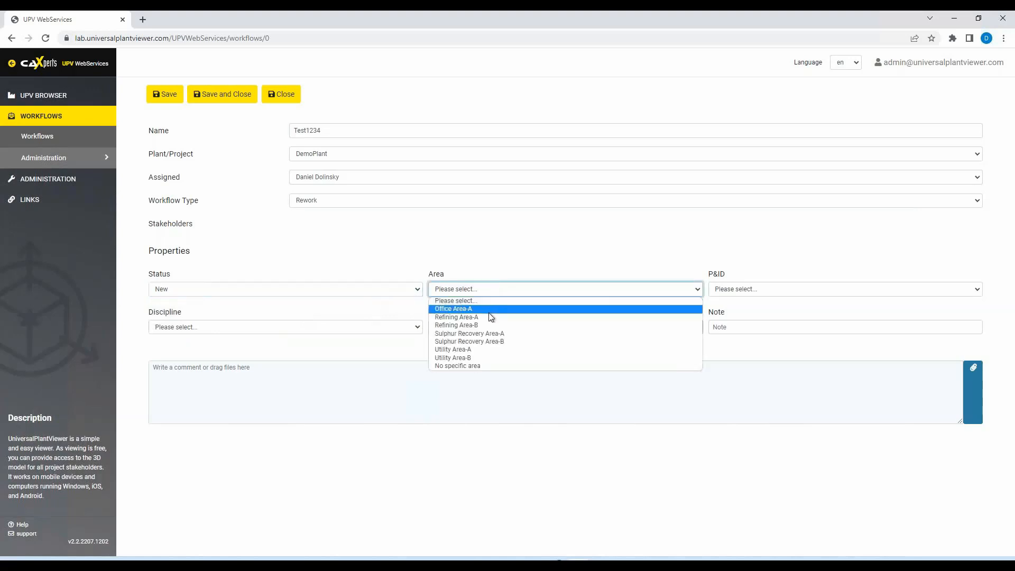
click(489, 311)
click(740, 291)
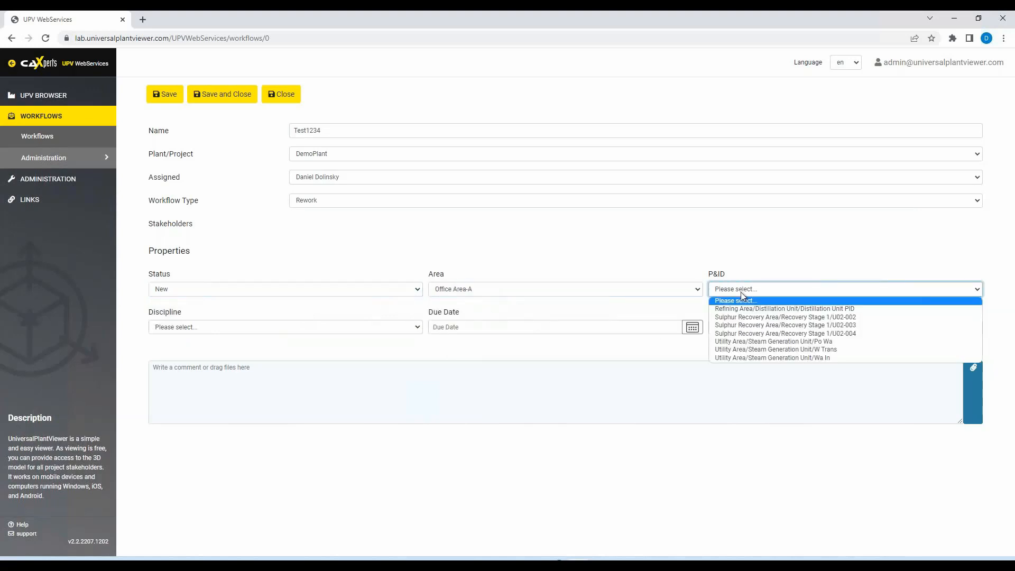
click(744, 309)
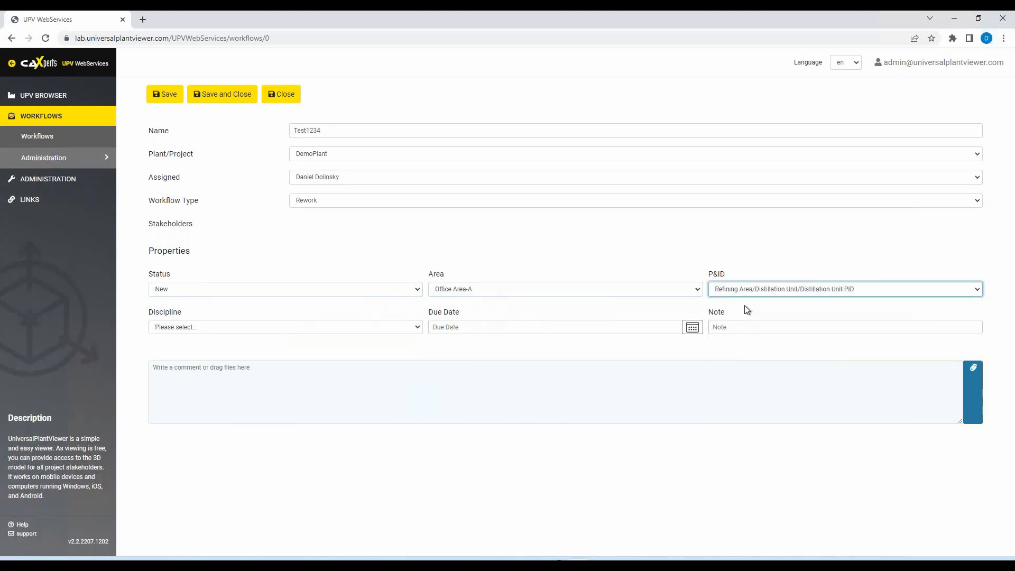
- Set the workflow's discipline to Piping and its due date to 2022-08-04
click(280, 326)
click(282, 347)
click(518, 333)
click(693, 327)
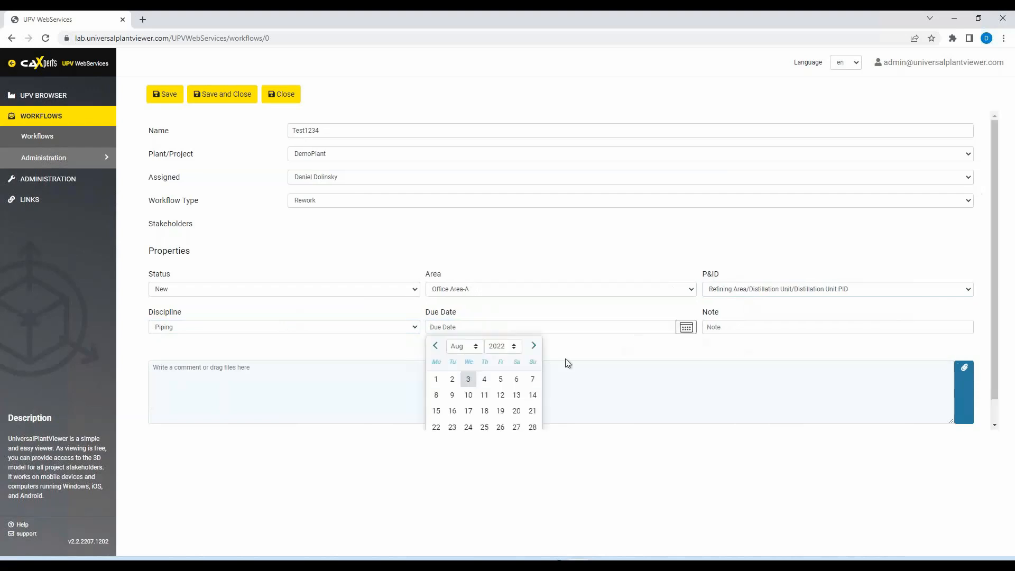
click(485, 379)
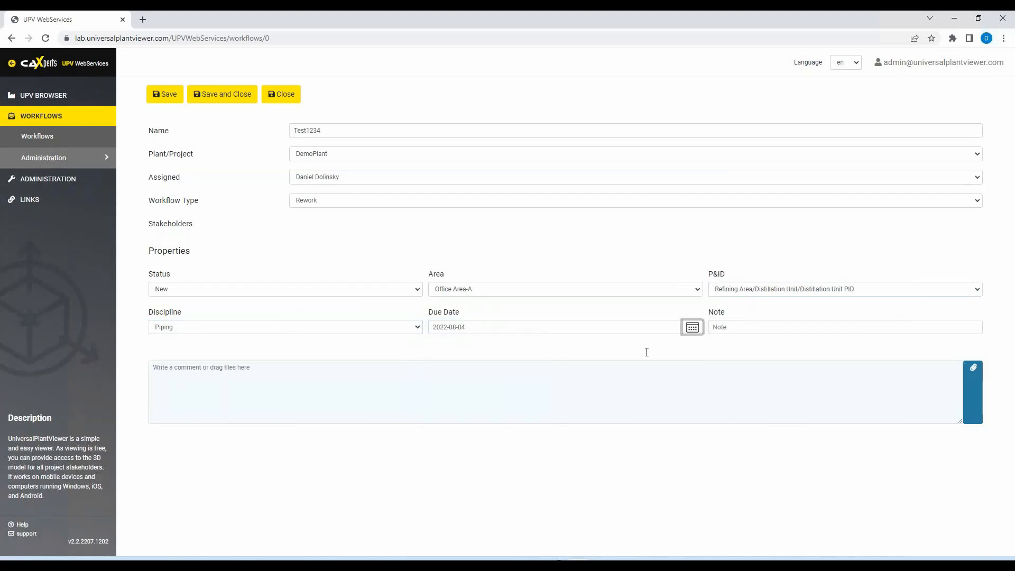
- Enter the note "Please fix this" and save the workflow
click(817, 329)
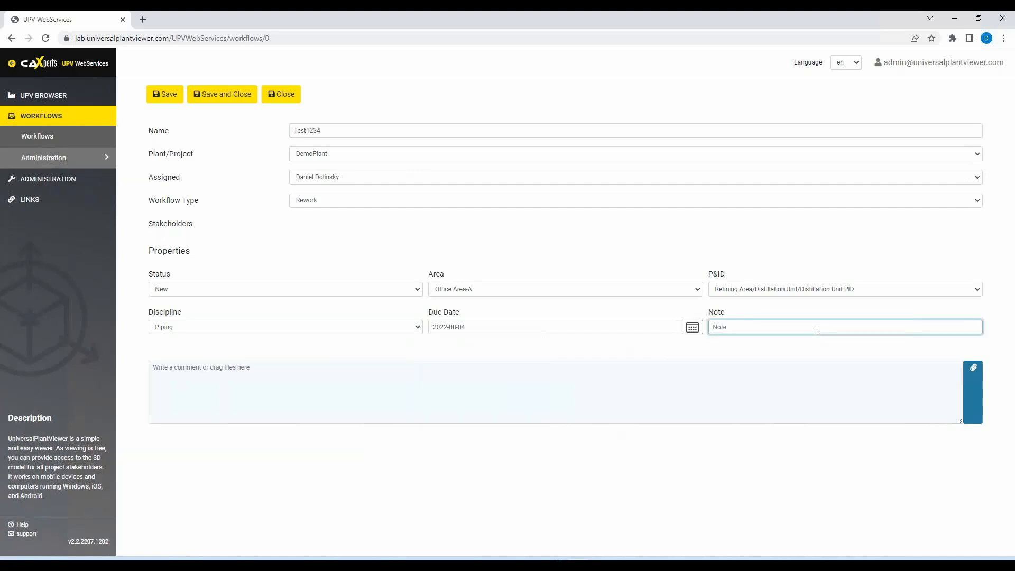
text(Please fix this)
click(163, 97)
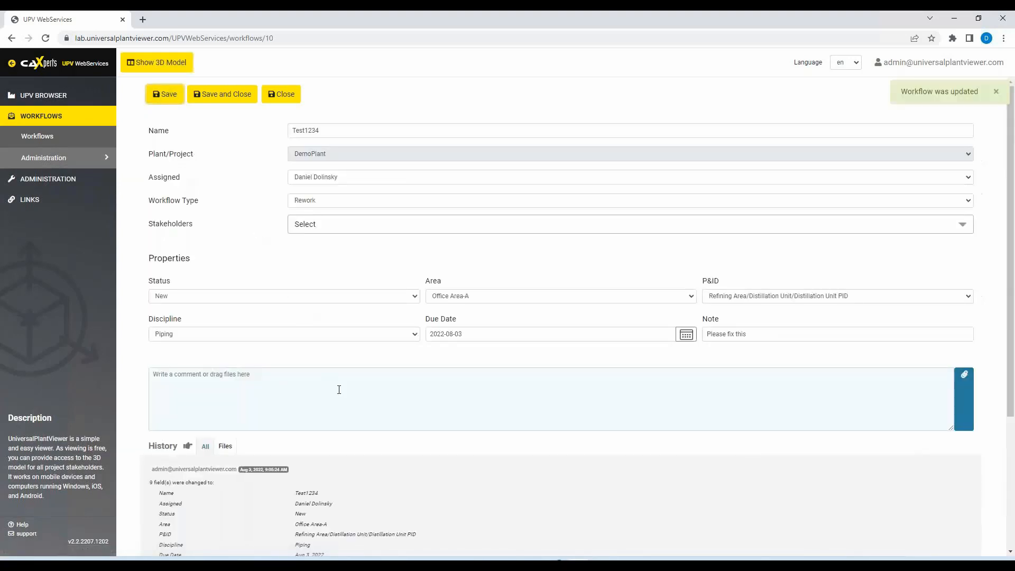
- Show the 3D model beside the workflow form and add a markup under Test1234 in the model's files
scroll(339, 390, down, 4)
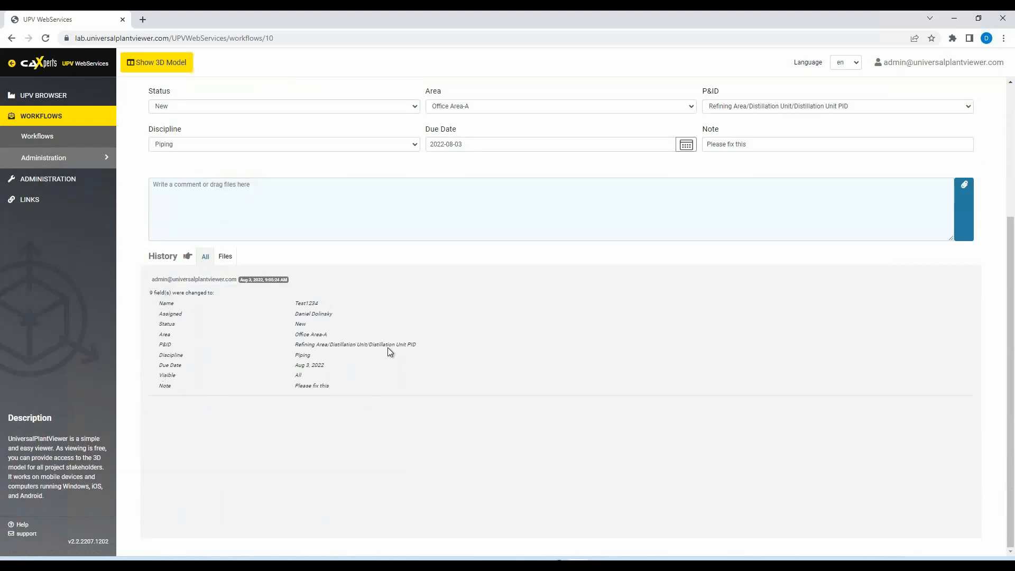
scroll(388, 347, up, 4)
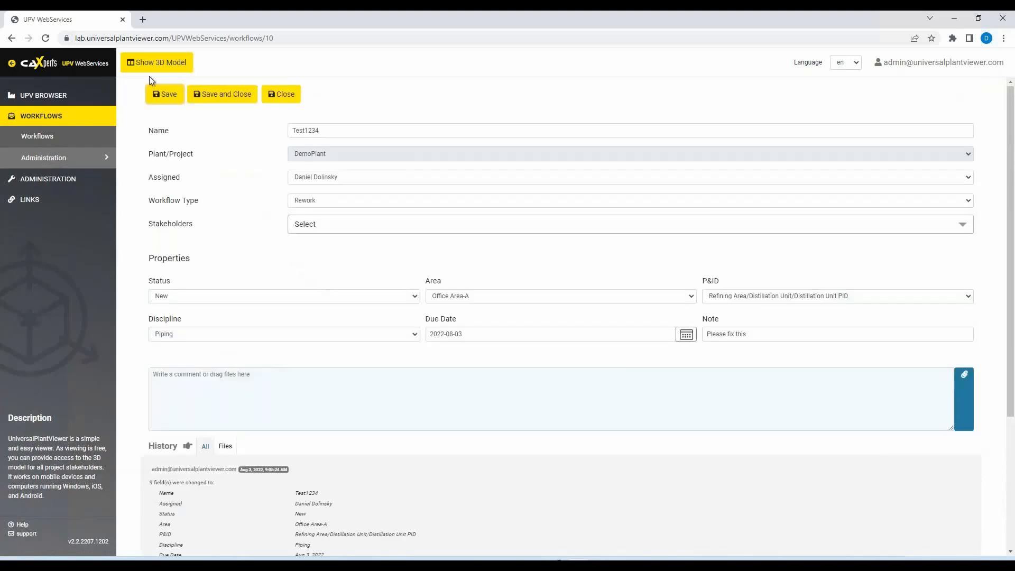
click(182, 63)
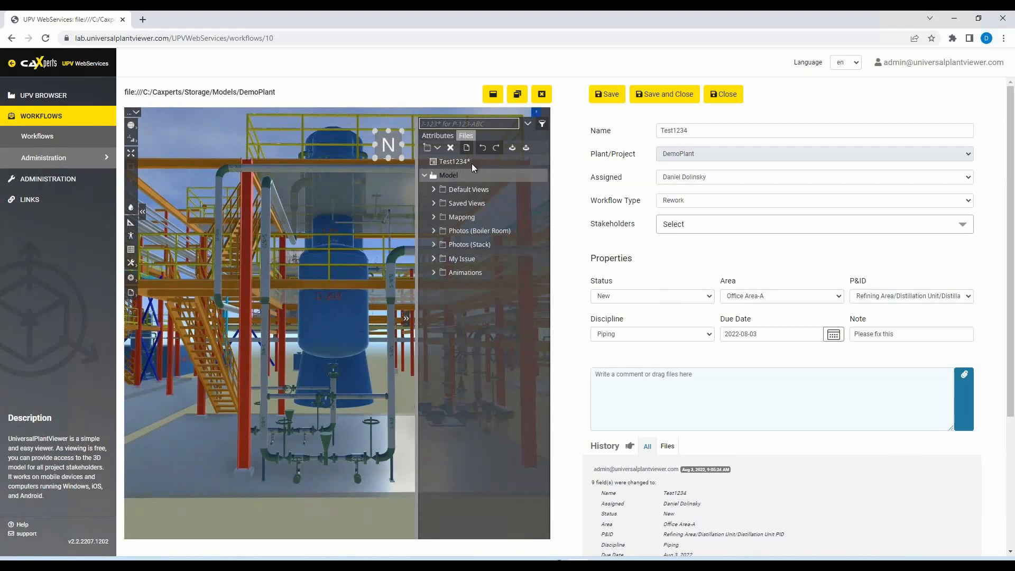
click(437, 162)
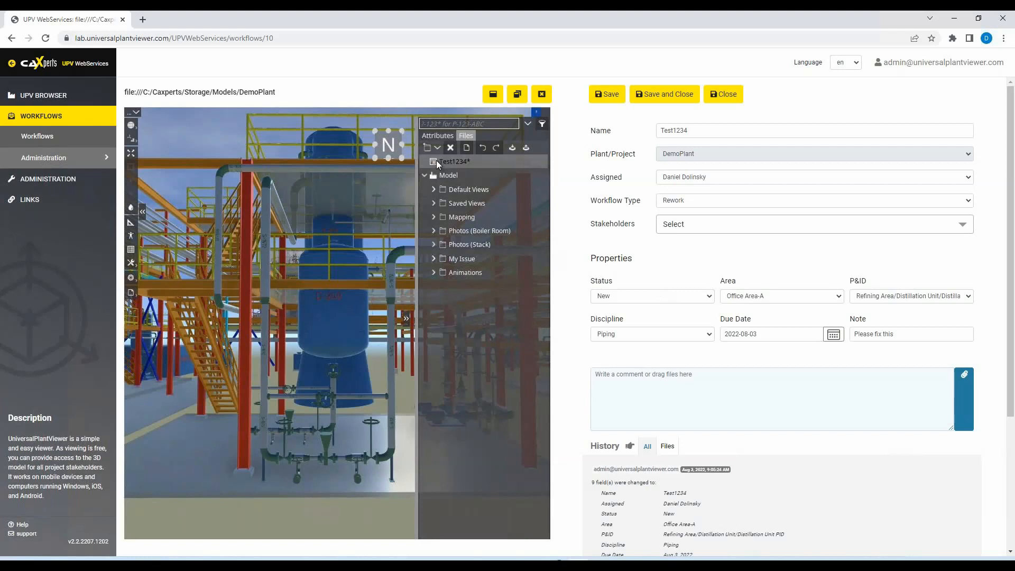
click(437, 148)
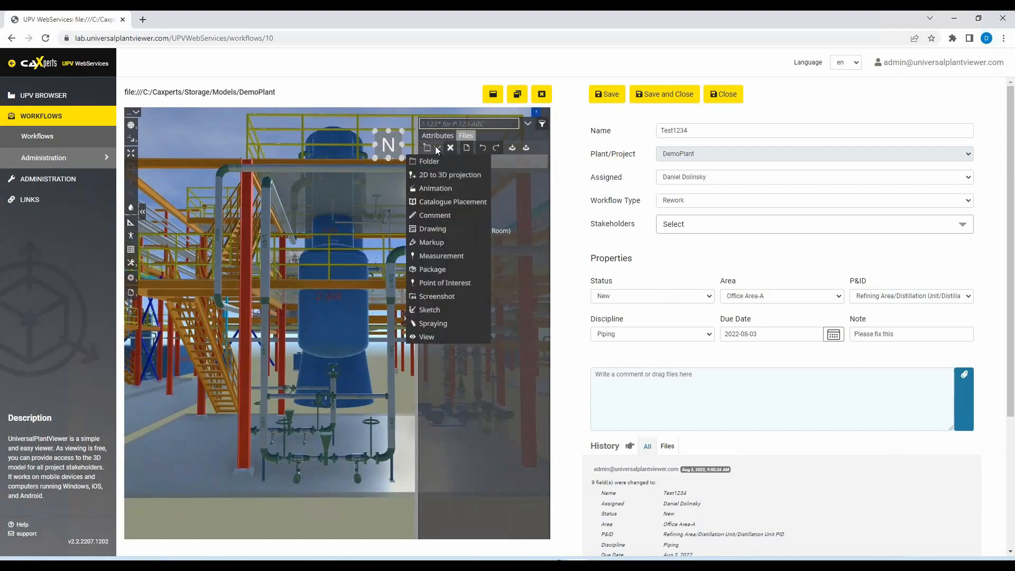
click(442, 242)
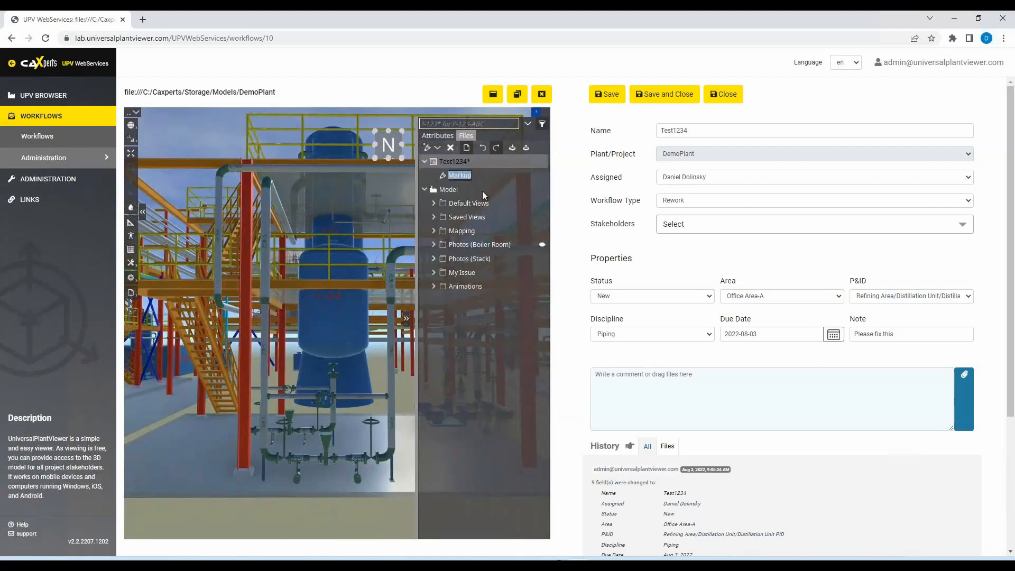
click(446, 175)
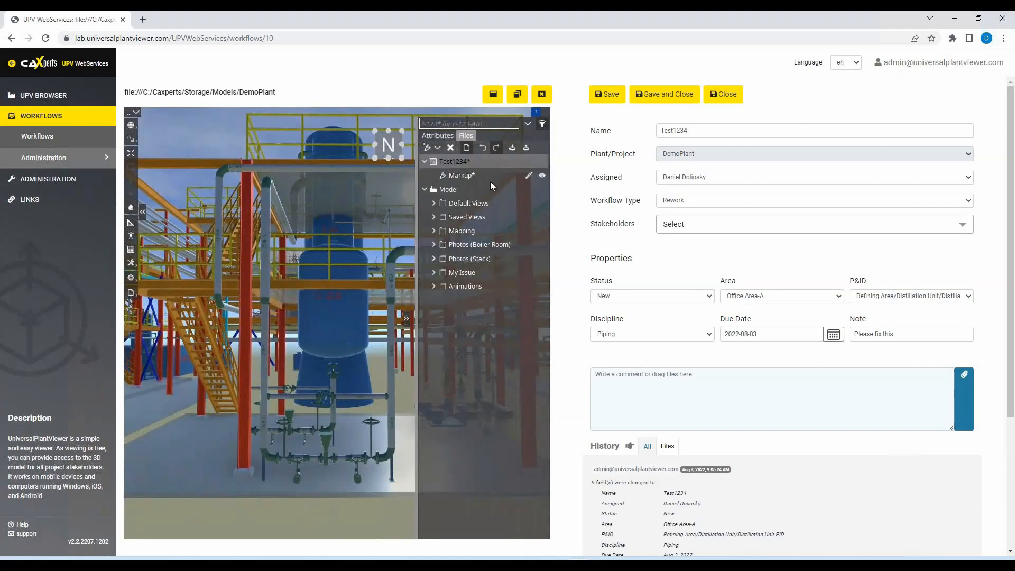
- Draw a yellow freehand markup around the middle of the blue vessel and save the workflow
click(530, 175)
click(521, 435)
mouse_move(287, 321)
mouse_down()
mouse_move(329, 366)
mouse_move(376, 262)
mouse_move(369, 240)
mouse_up()
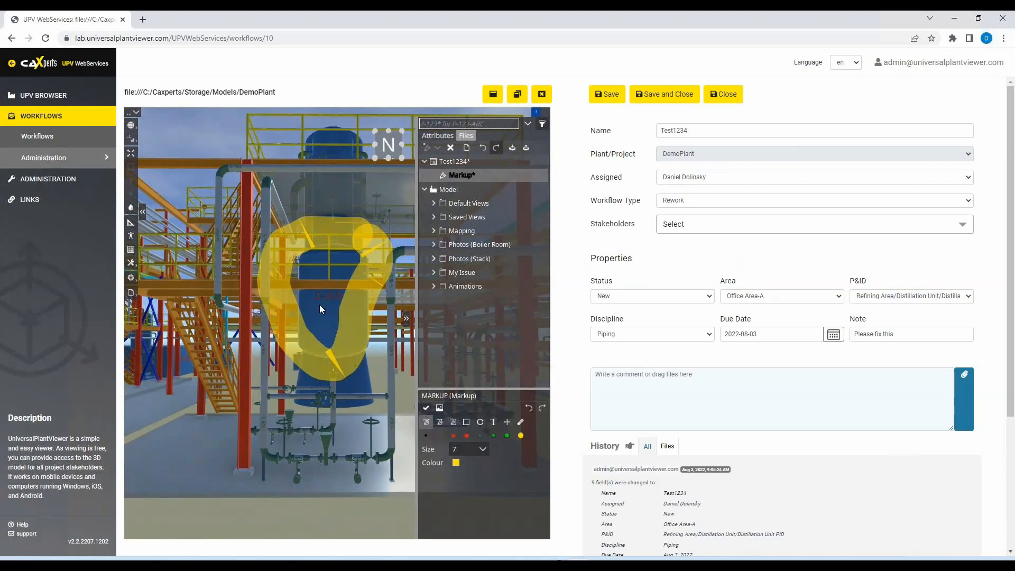
mouse_move(442, 180)
click(609, 95)
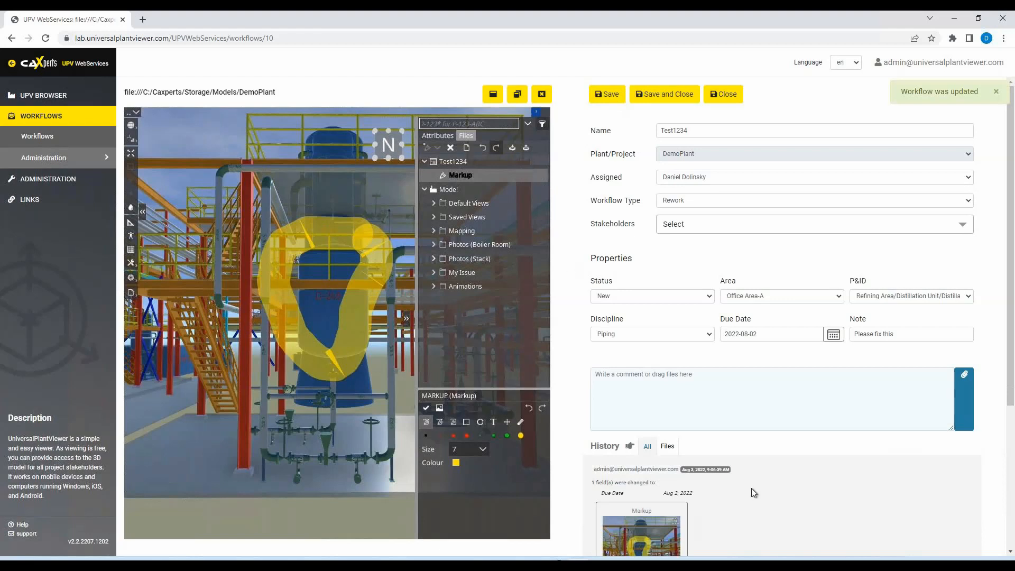
- Review the workflow's history entries and open the saved markup from the newest entry
scroll(750, 487, down, 3)
scroll(751, 488, down, 1)
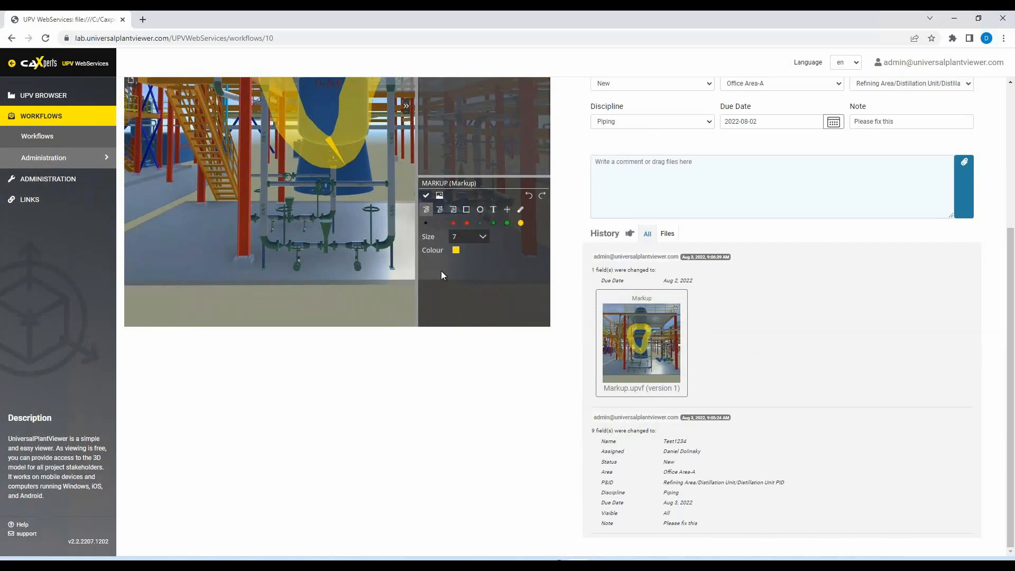
scroll(793, 370, up, 4)
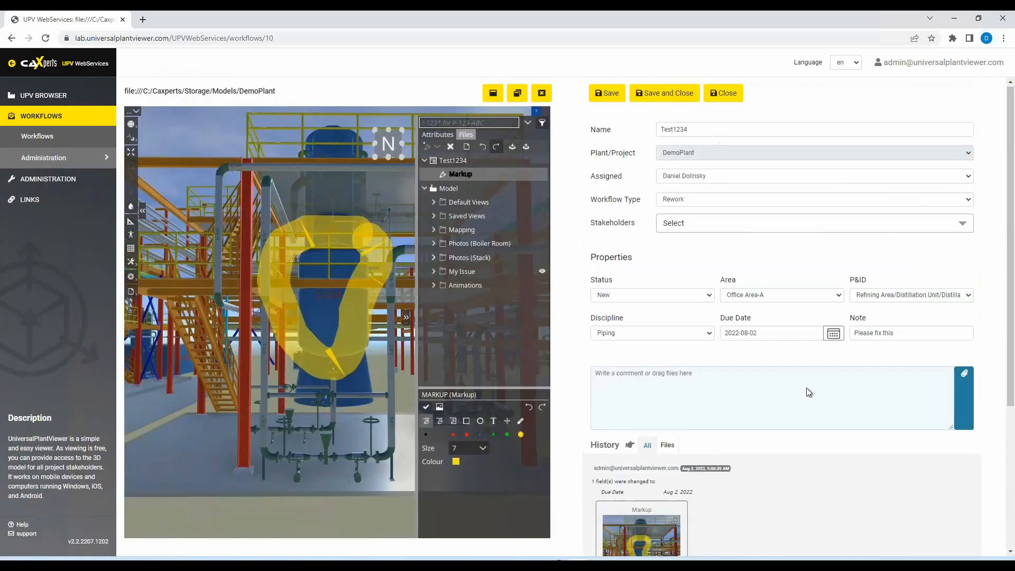
scroll(781, 375, down, 4)
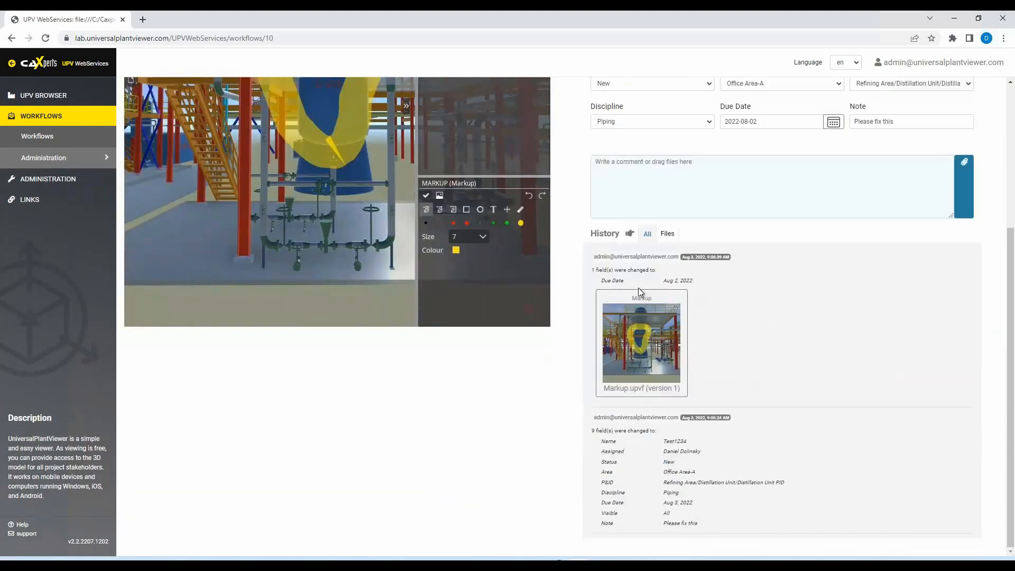
click(679, 367)
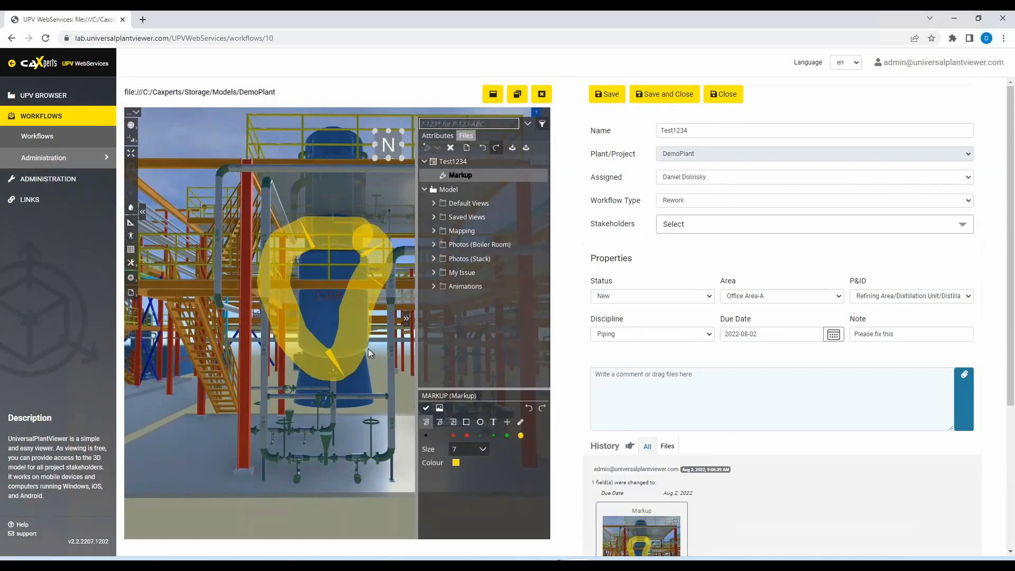
- Add a second yellow freehand stroke across the vessel's lower end and finish editing the markup
mouse_move(372, 395)
mouse_down()
mouse_move(344, 416)
mouse_move(309, 401)
mouse_up()
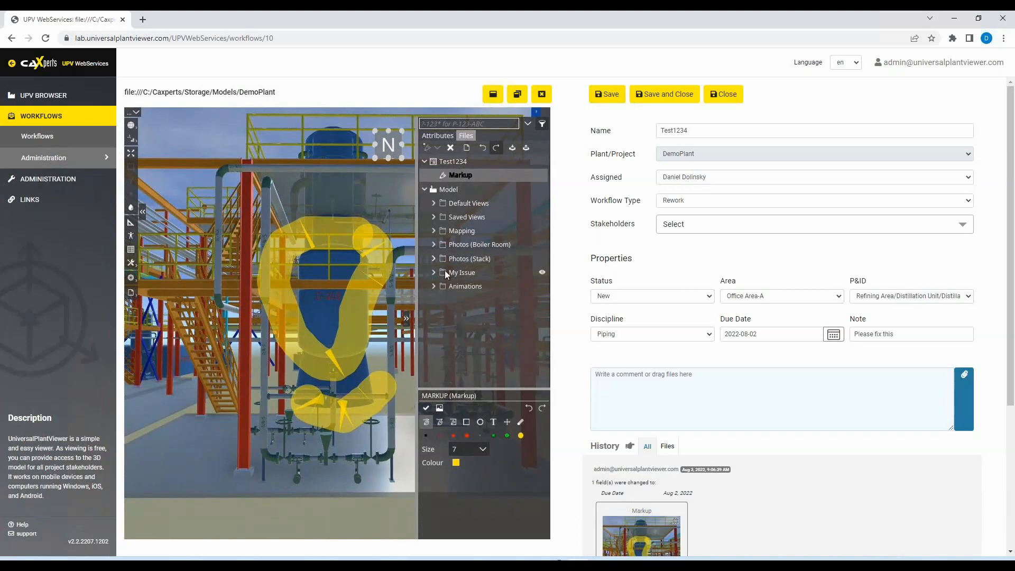
click(458, 161)
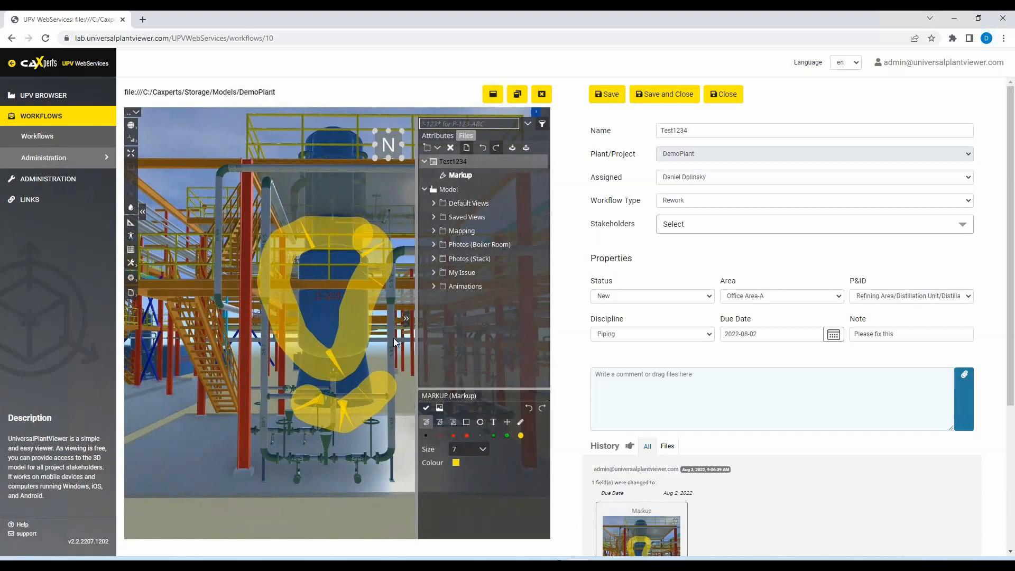
click(427, 408)
- Orbit the 3D model to view the vessel and its yellow-railed platforms from above
drag(374, 290, 342, 198)
scroll(303, 278, down, 2)
scroll(303, 278, up, 2)
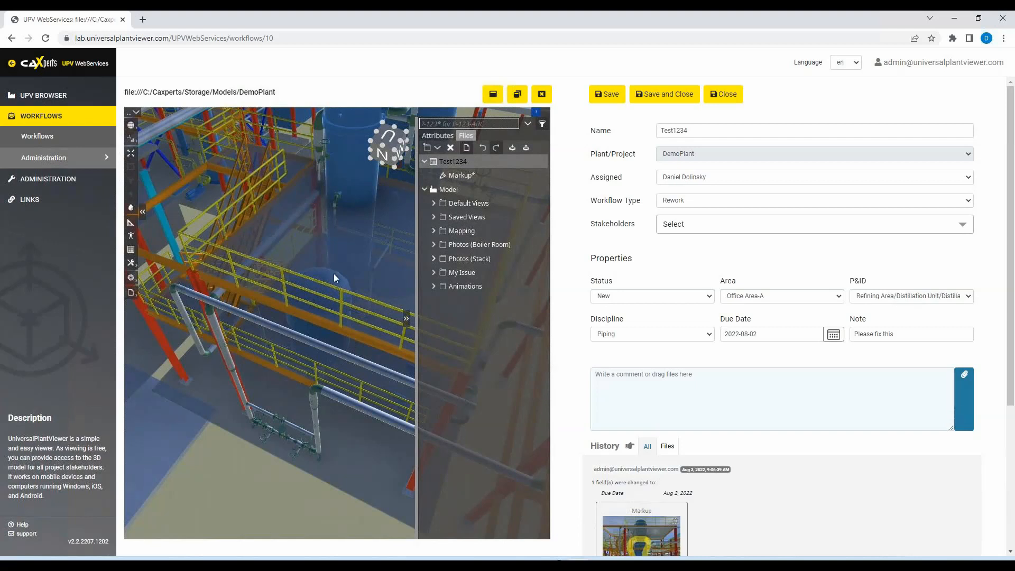
- Select the blue vessel in the 3D model, and return to the workflow list with the model viewer closed
drag(319, 337, 256, 226)
click(294, 200)
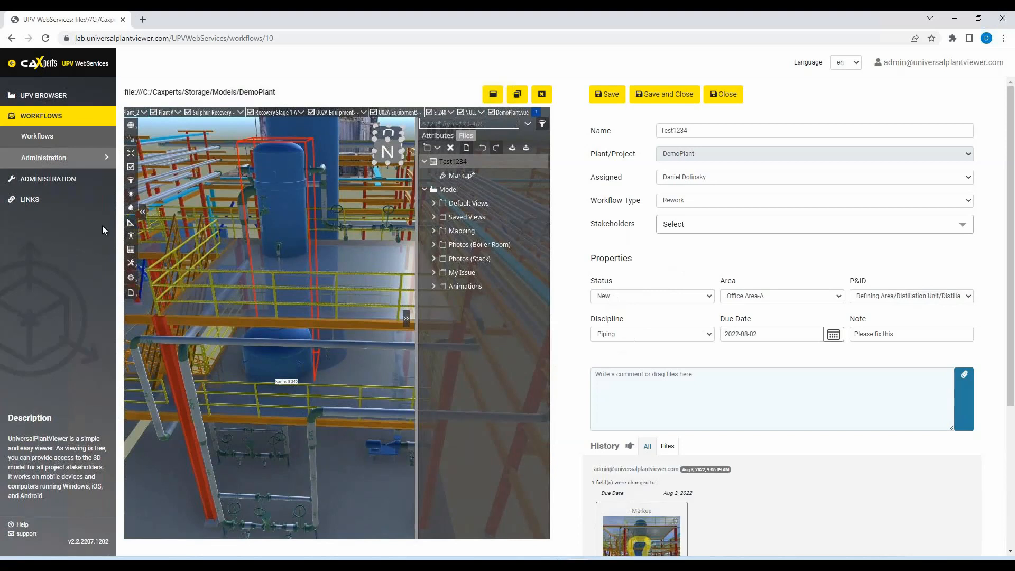
click(38, 136)
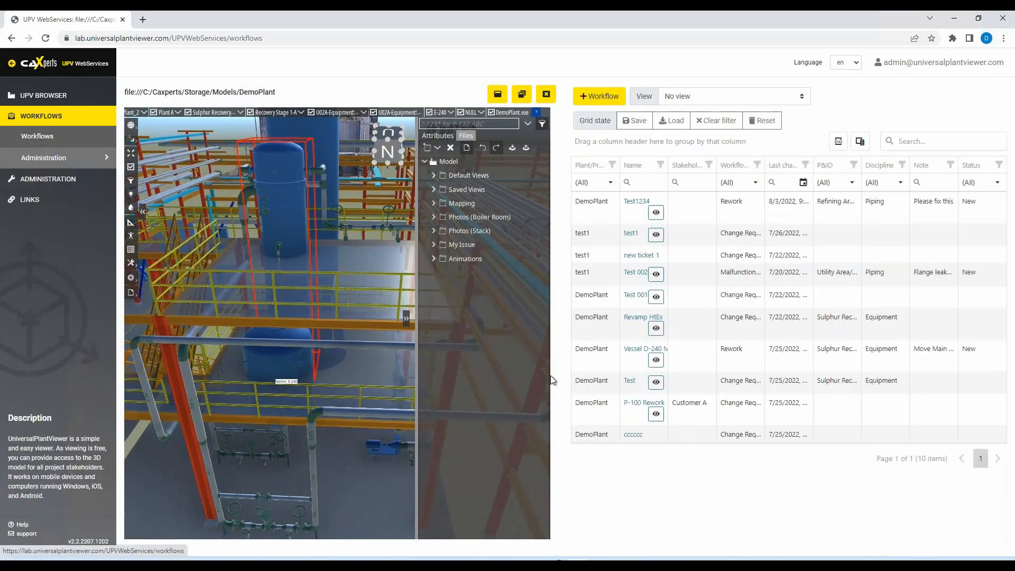
click(546, 94)
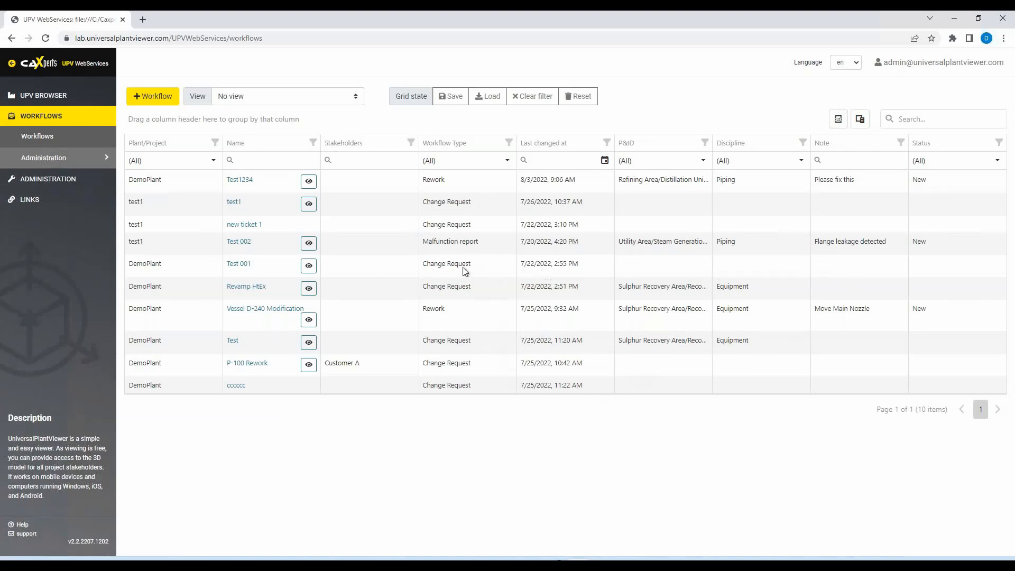
- View the plants in the workflow administration and open the blank form for creating a new plant
click(56, 159)
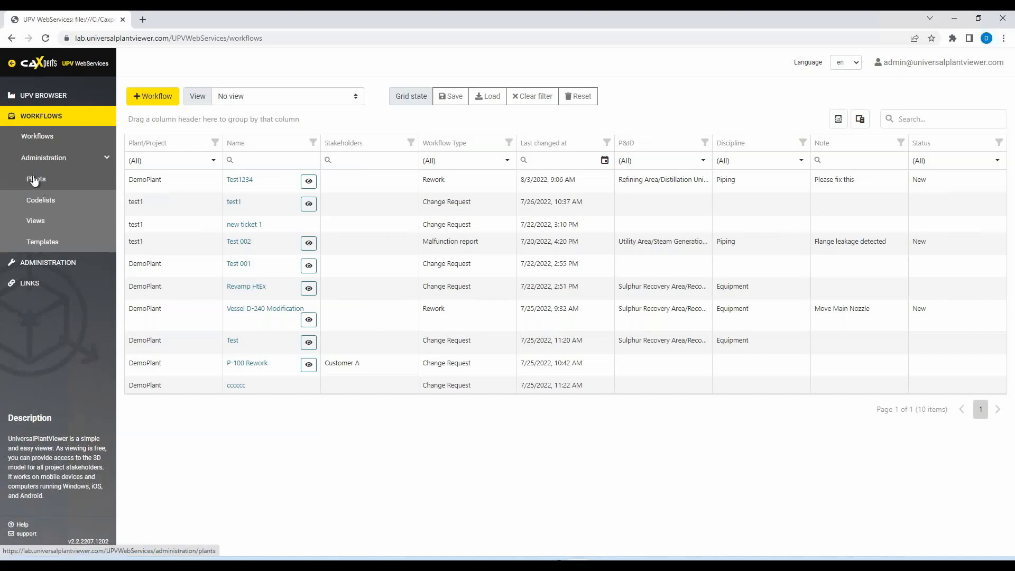
click(34, 181)
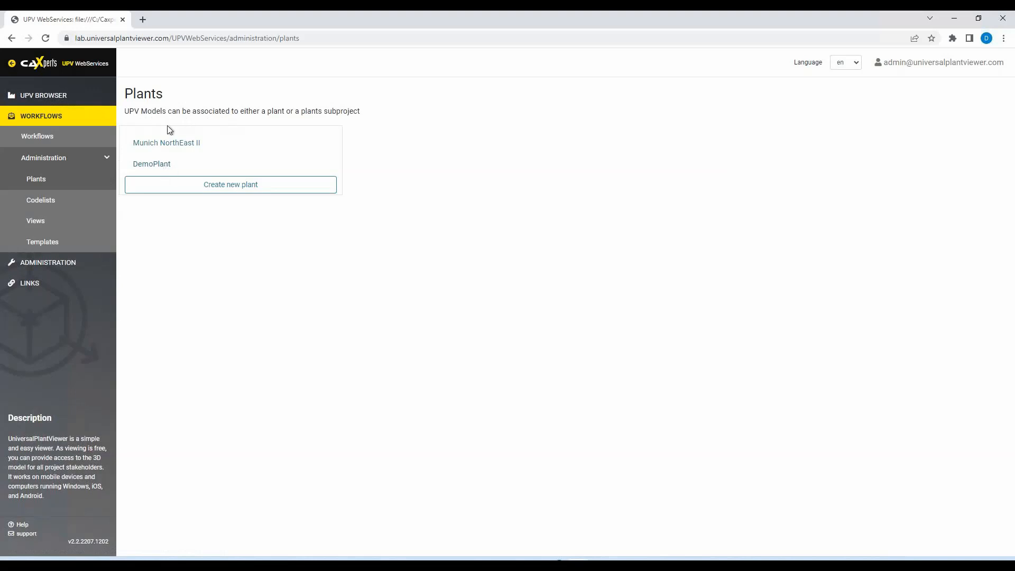
click(228, 190)
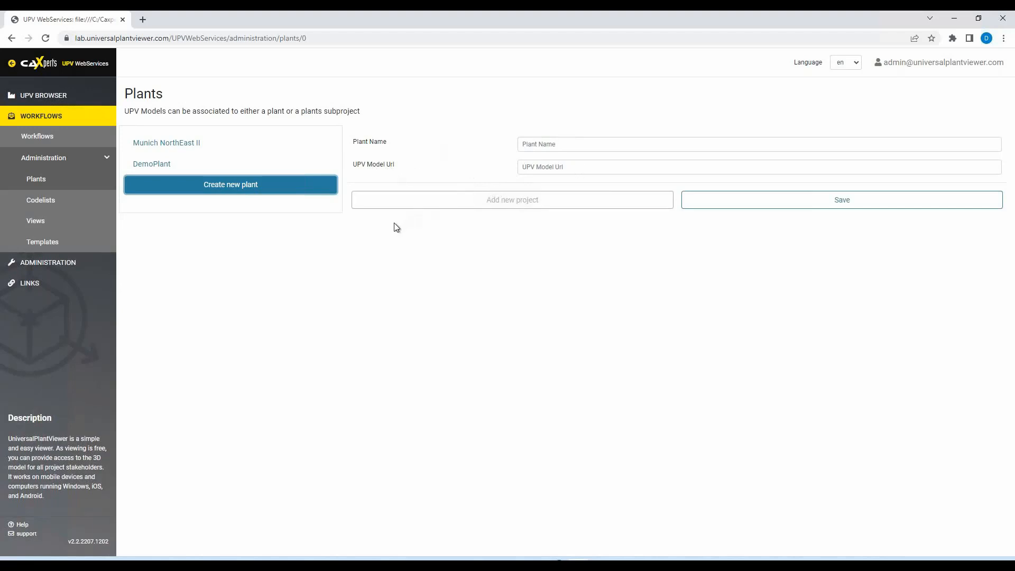
- Review the entry IDs and values of the Status, Task and Type codelists
click(48, 206)
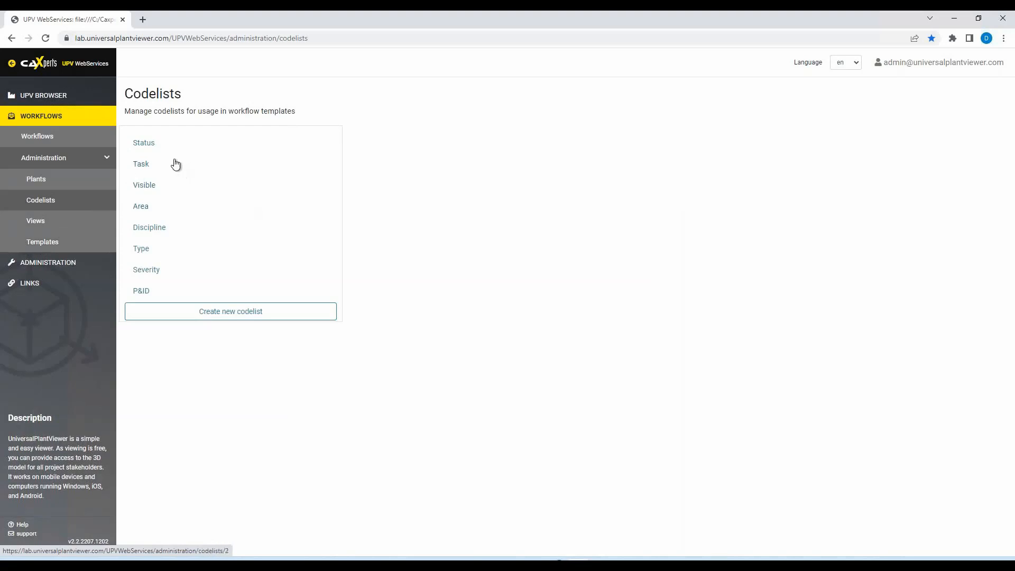
click(147, 147)
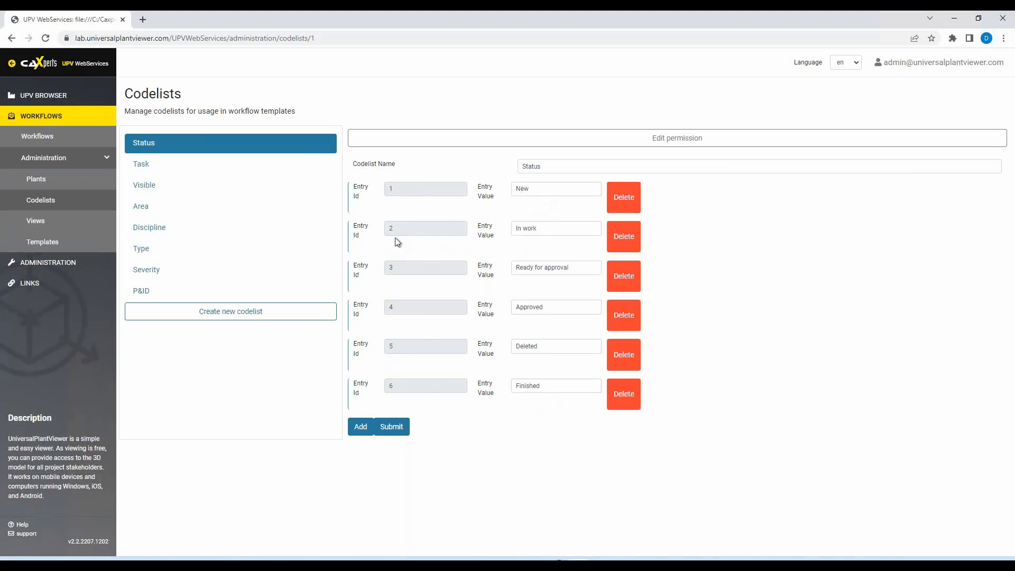
click(146, 167)
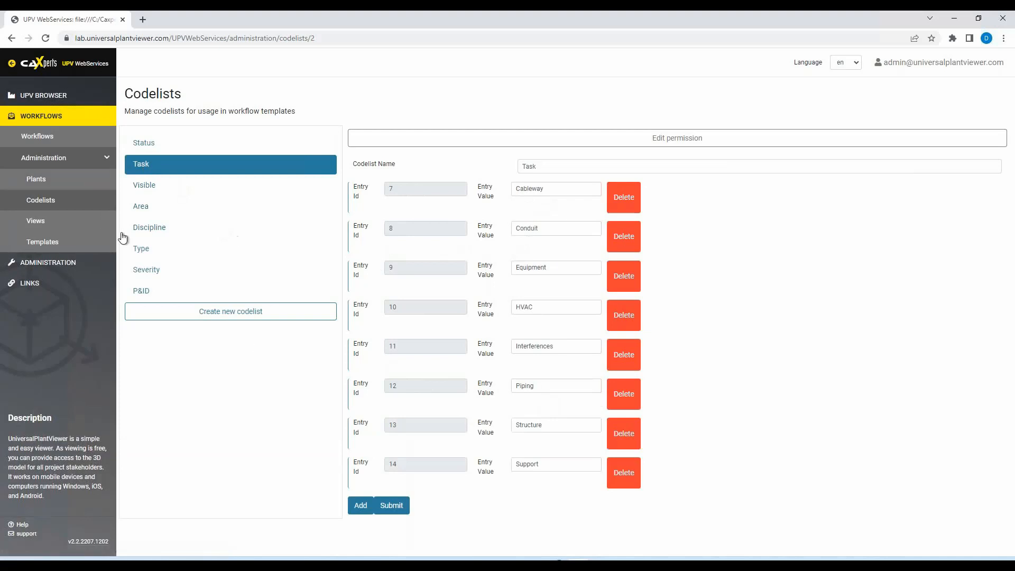
click(146, 255)
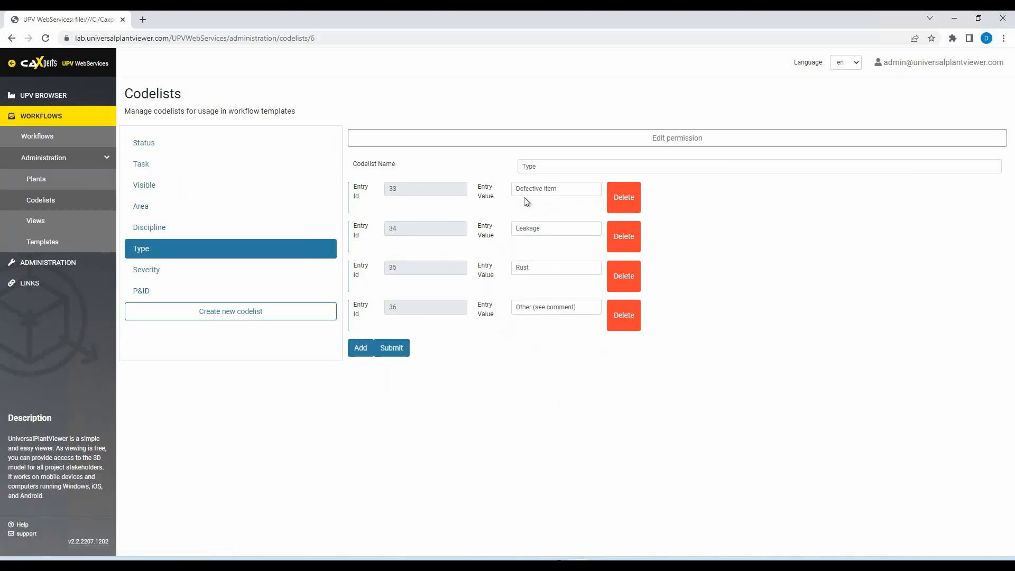
double_click(387, 188)
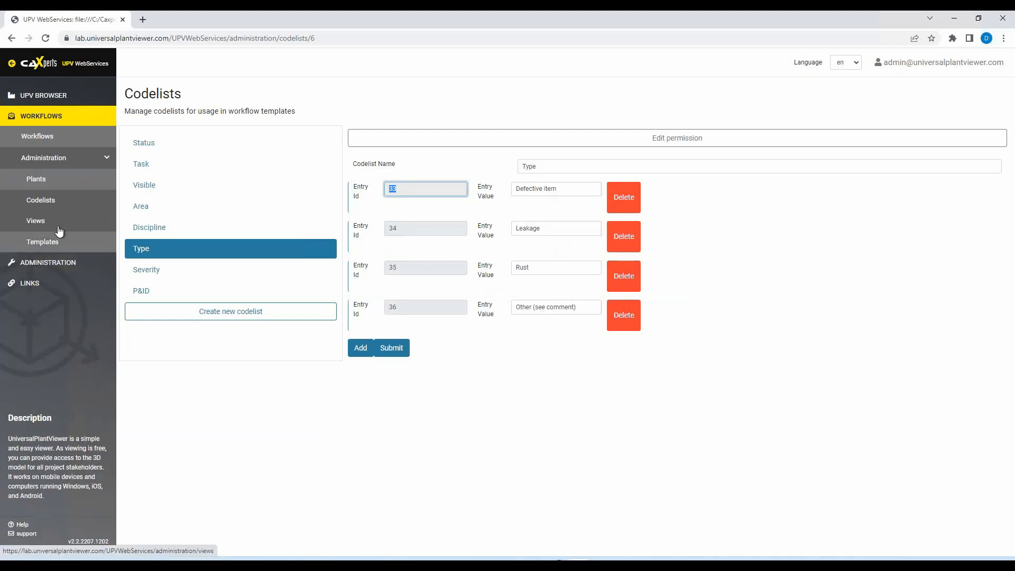
- Open the Rework workflow template for editing and read through its XML definition
click(38, 243)
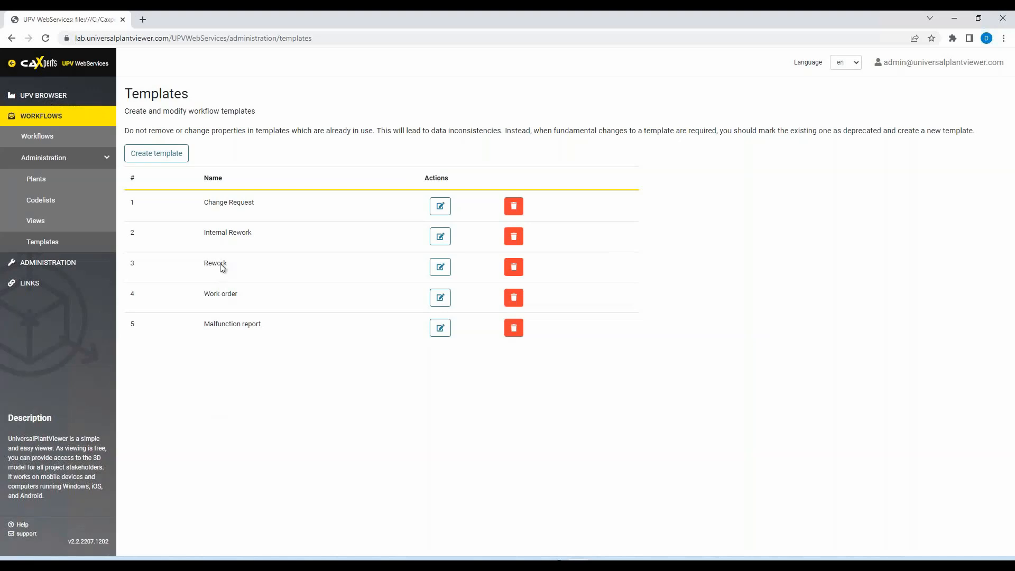
click(440, 267)
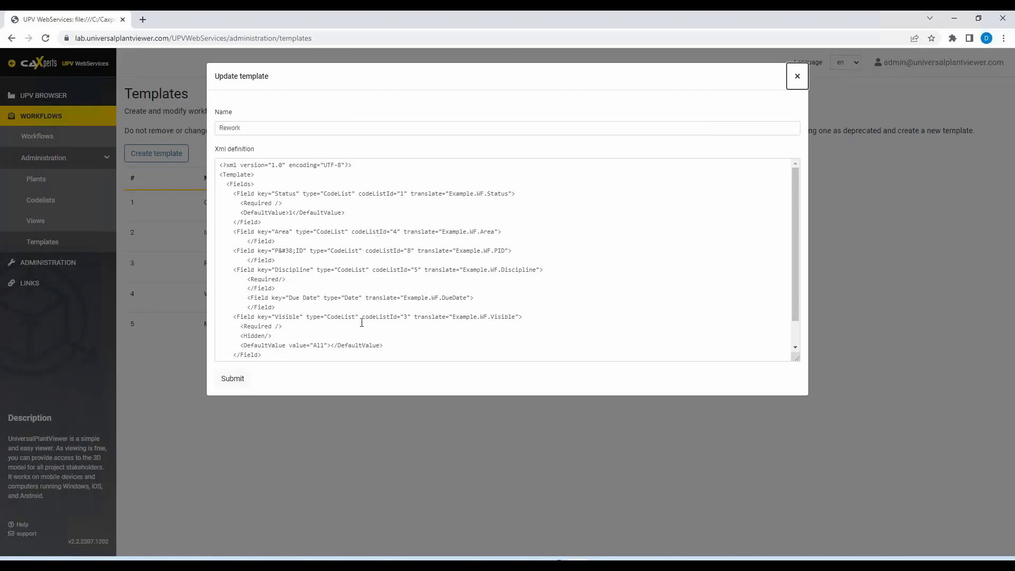
scroll(334, 259, down, 1)
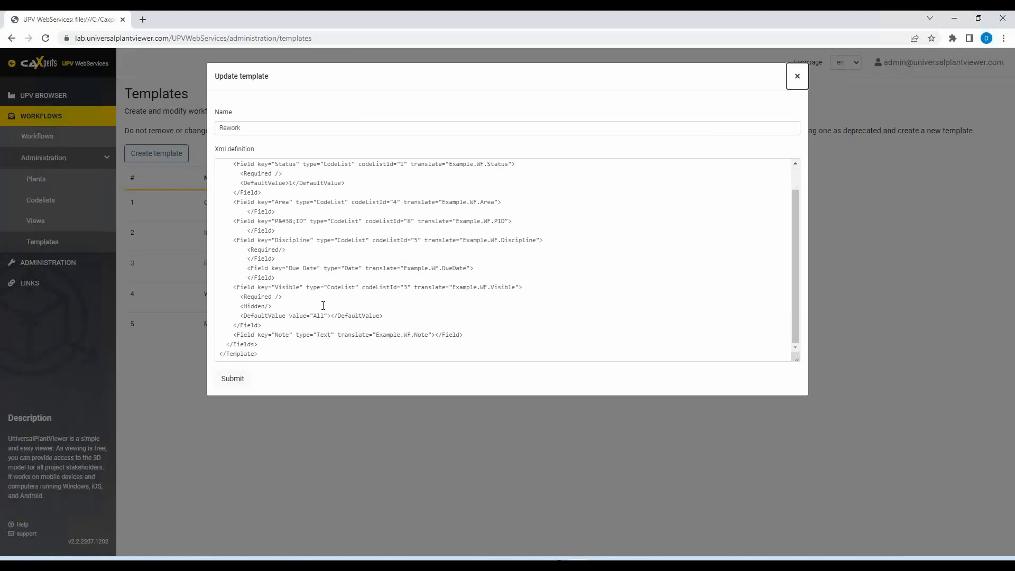
scroll(312, 283, up, 2)
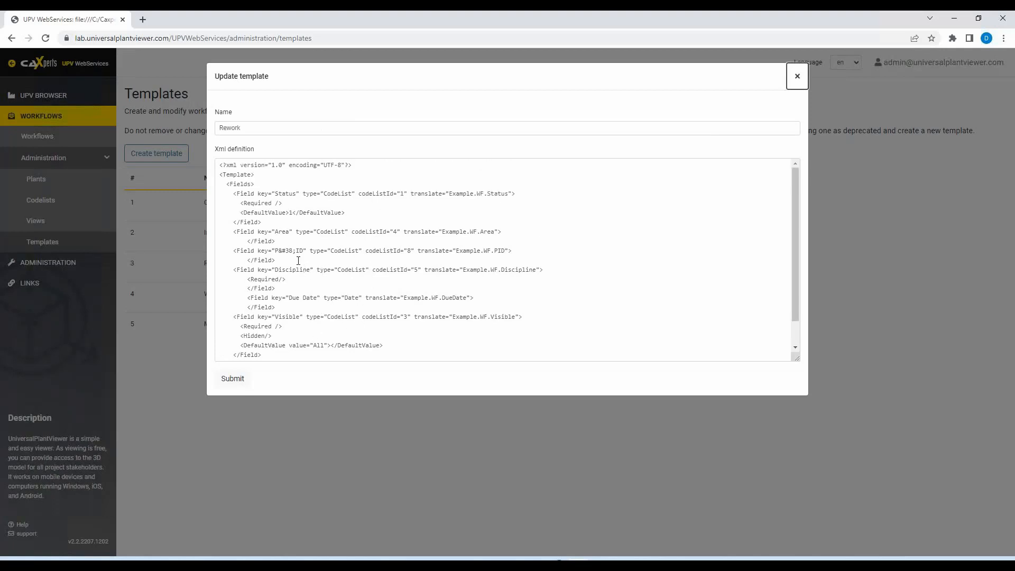
- Examine the Status field in the Rework template's XML: its type, codelist ID, translation key, required flag and default value
double_click(231, 175)
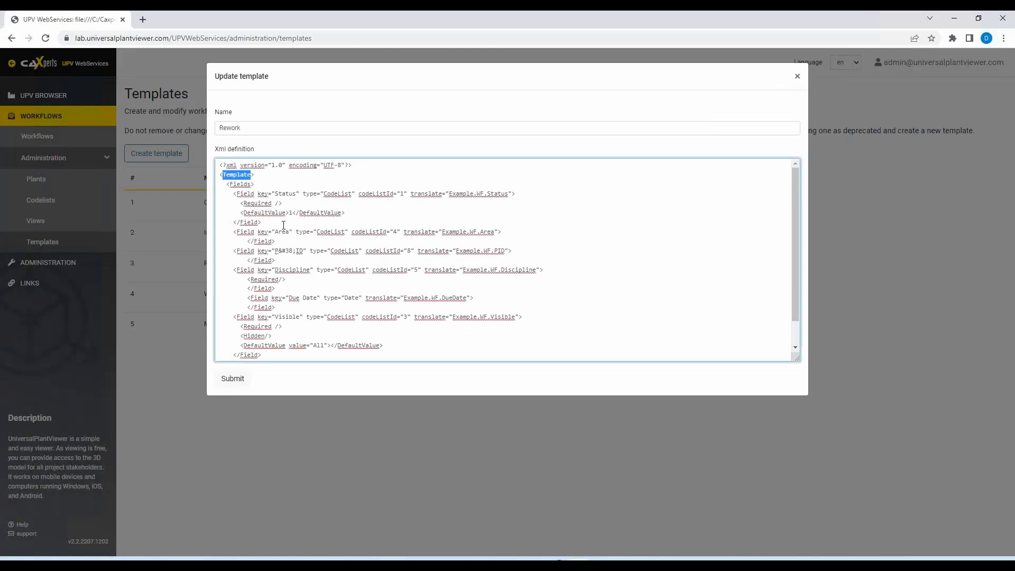
double_click(244, 185)
double_click(288, 195)
double_click(339, 195)
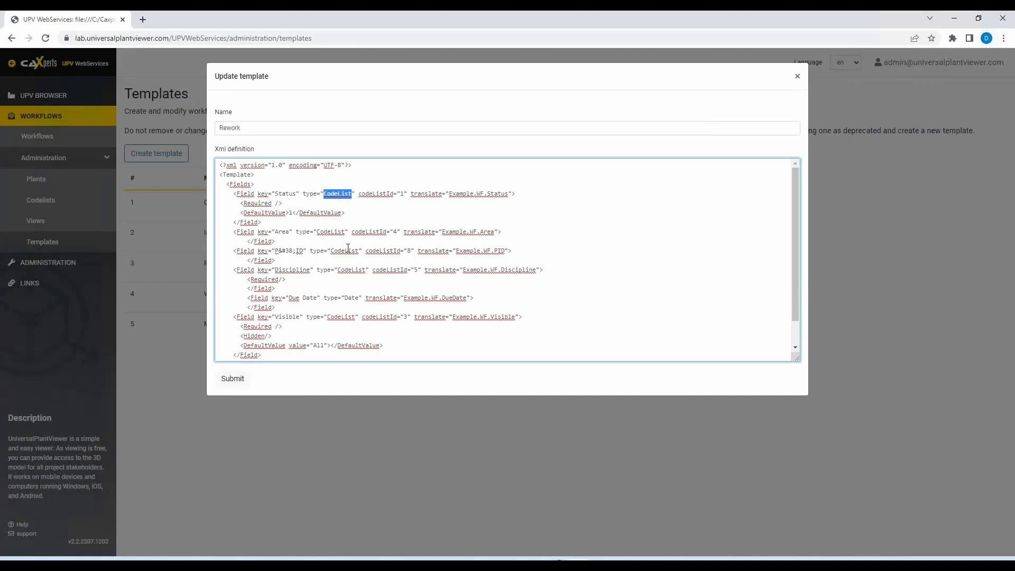
double_click(402, 195)
drag(449, 194, 508, 195)
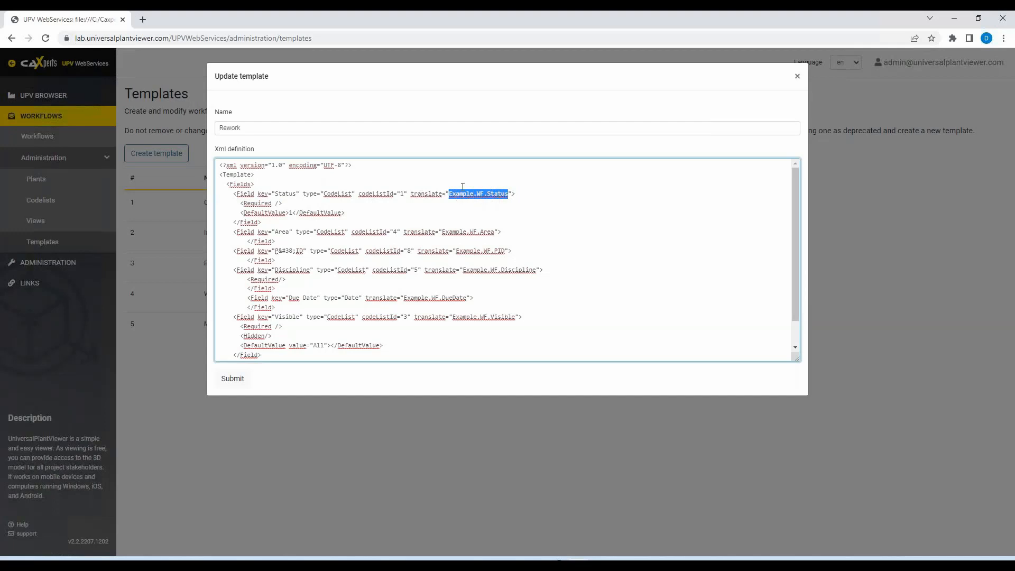
drag(240, 204, 295, 202)
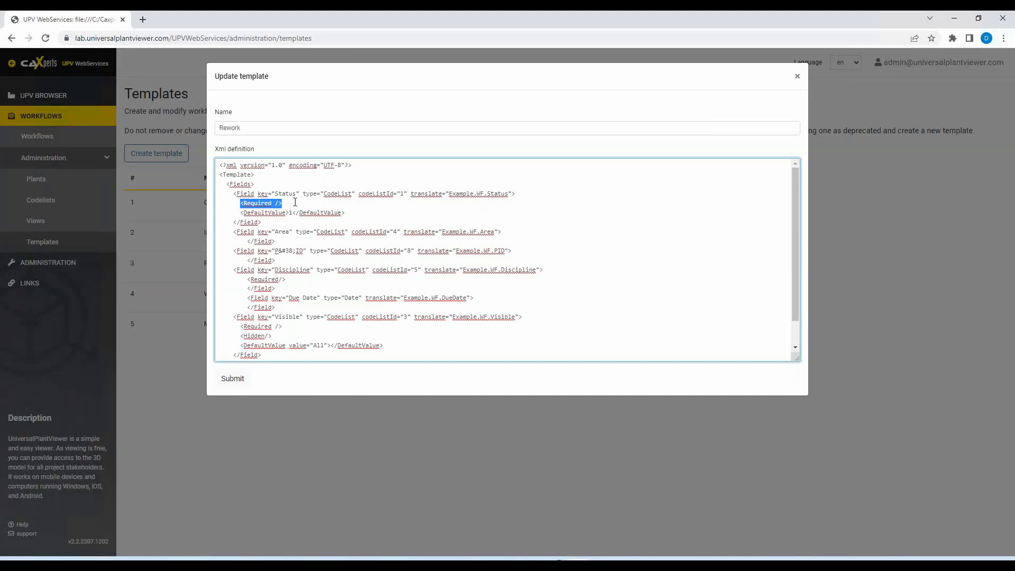
drag(345, 213, 240, 217)
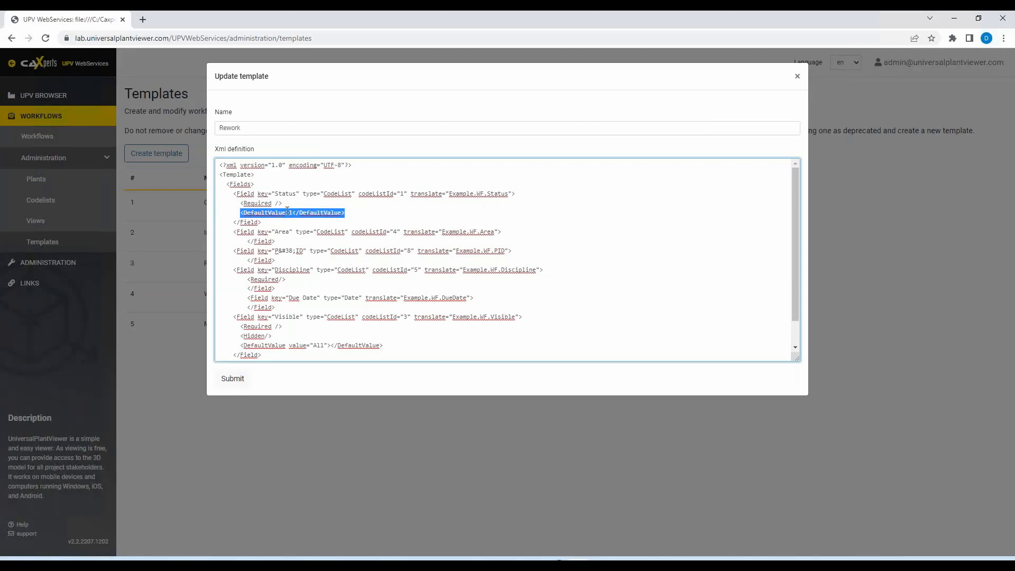
double_click(402, 195)
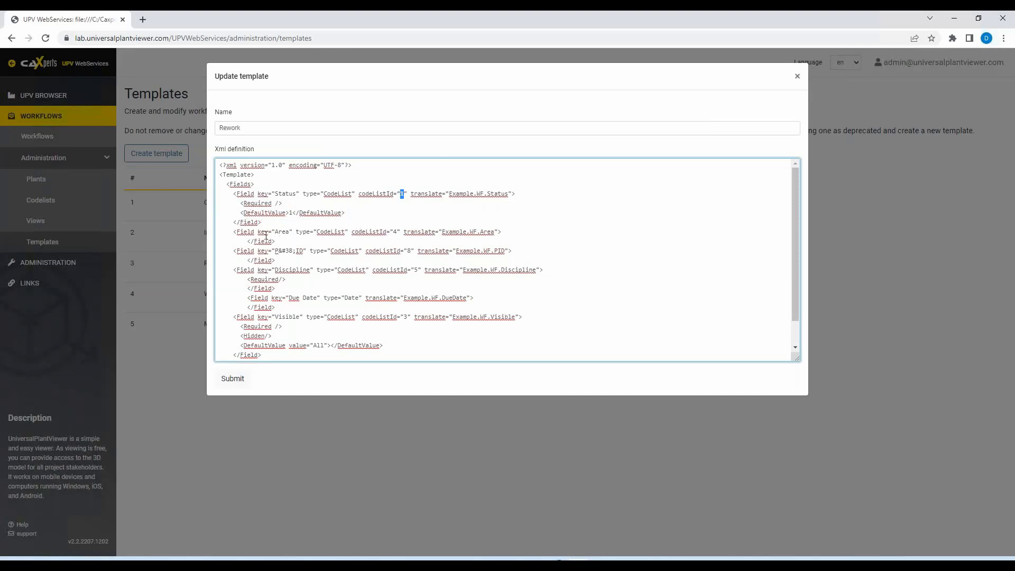
- Examine the Area, P&ID and remaining field definitions in the Rework template, and close it without submitting
click(234, 233)
drag(234, 233, 279, 261)
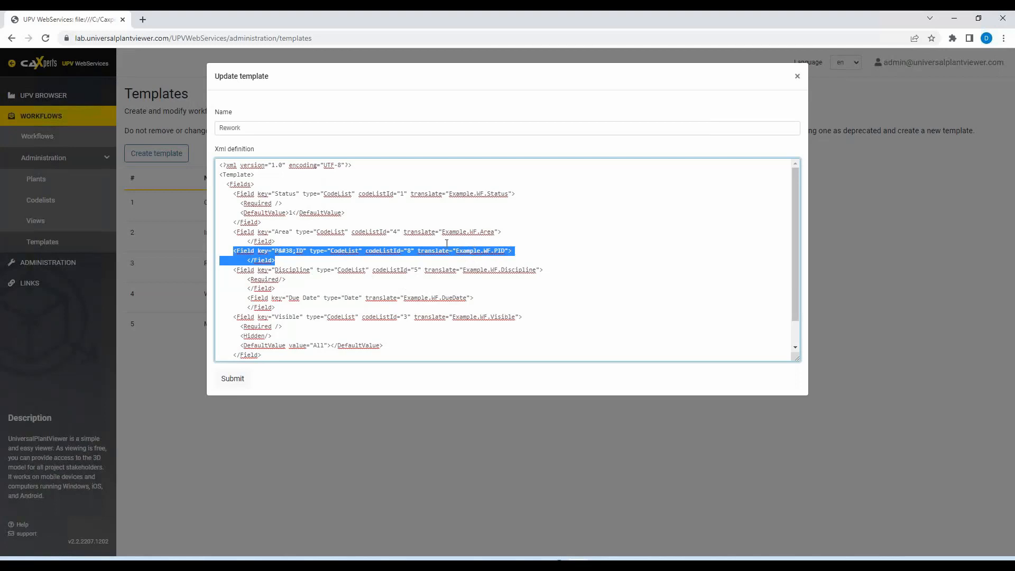
scroll(365, 317, down, 2)
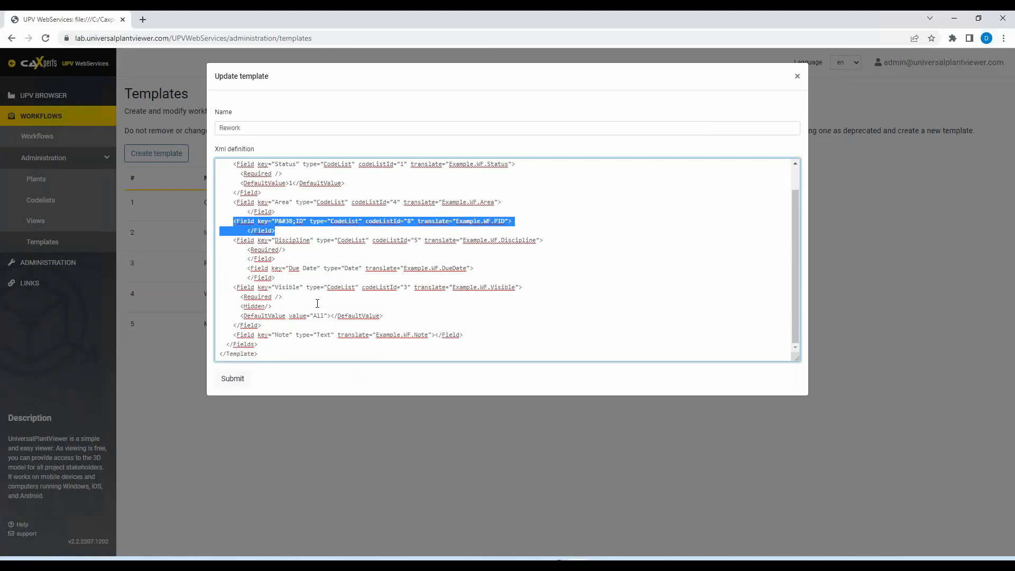
scroll(317, 301, up, 2)
scroll(288, 227, down, 1)
scroll(312, 325, up, 1)
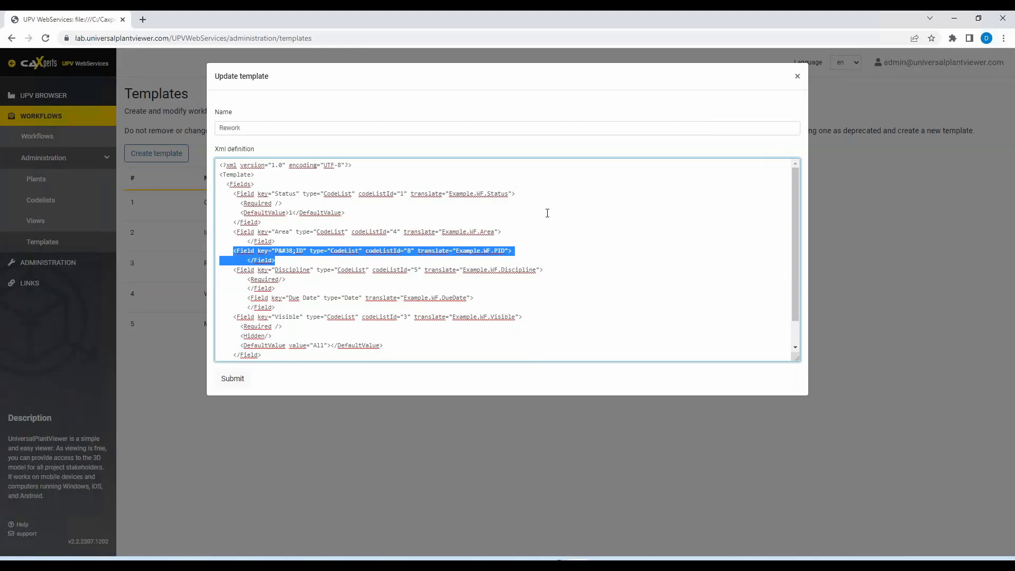
click(797, 76)
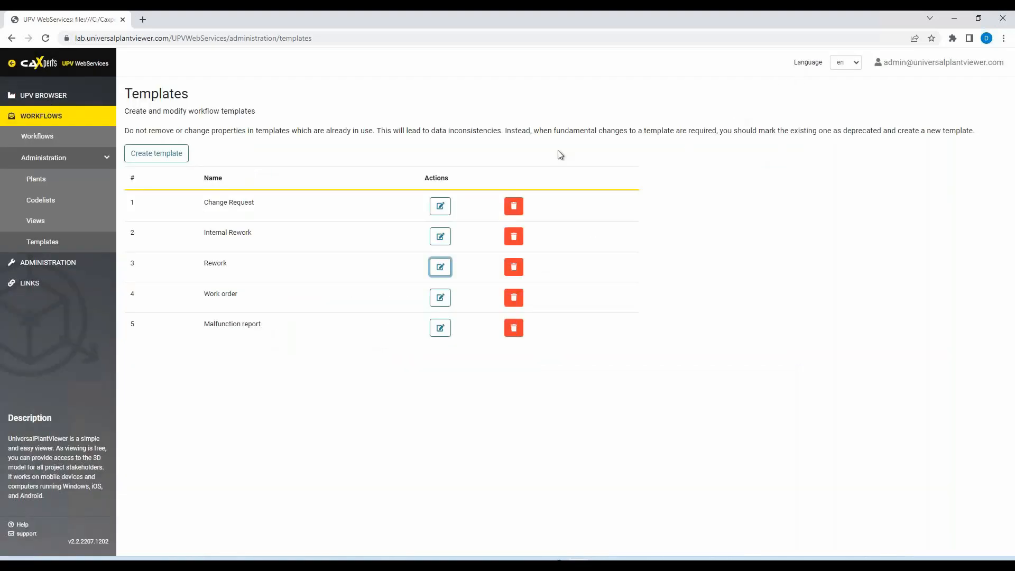
- Return to the workflow list, try its interface in Korean (ko) and German (de), and restore English (en)
click(42, 141)
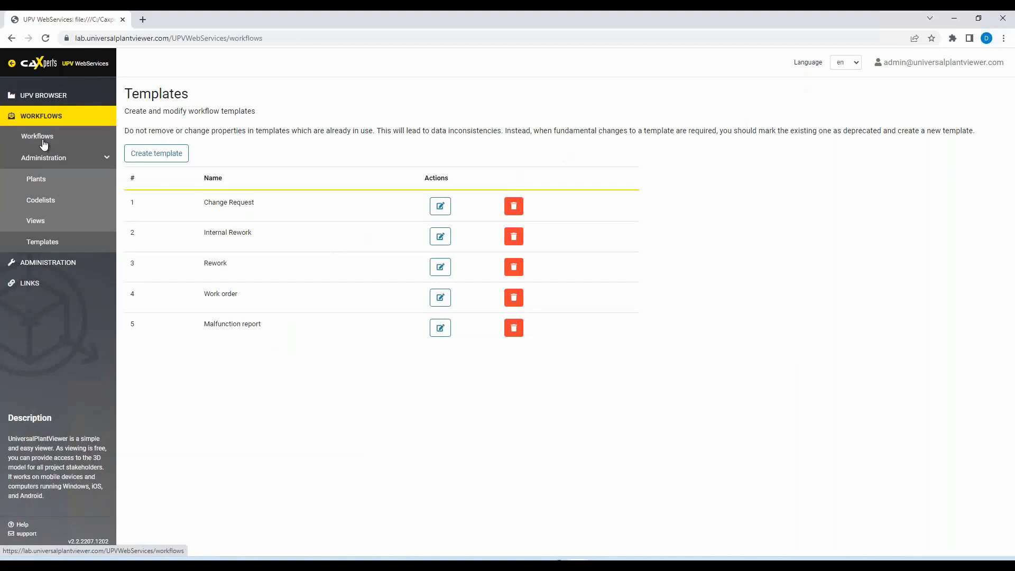
click(846, 63)
click(850, 101)
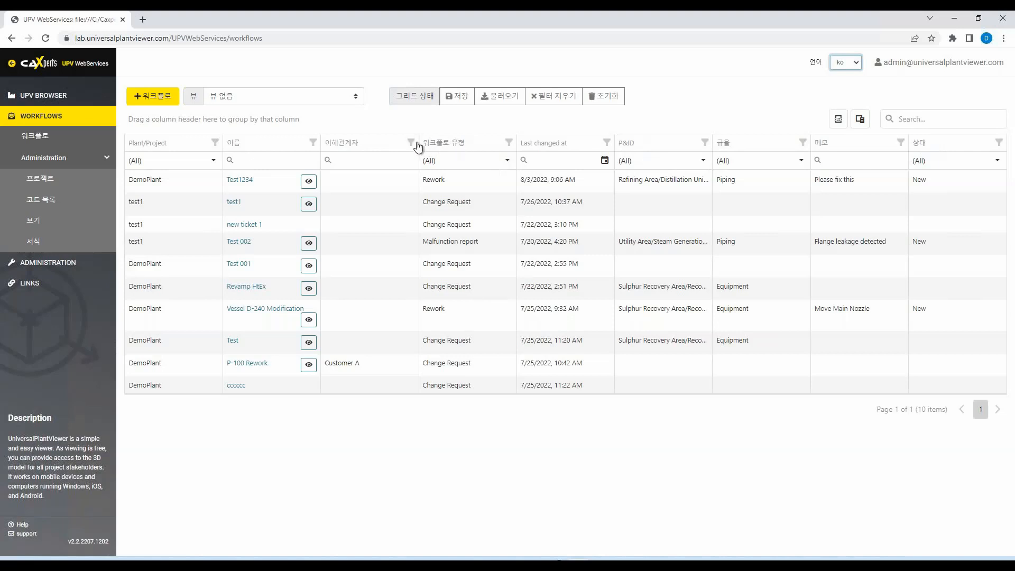
click(844, 65)
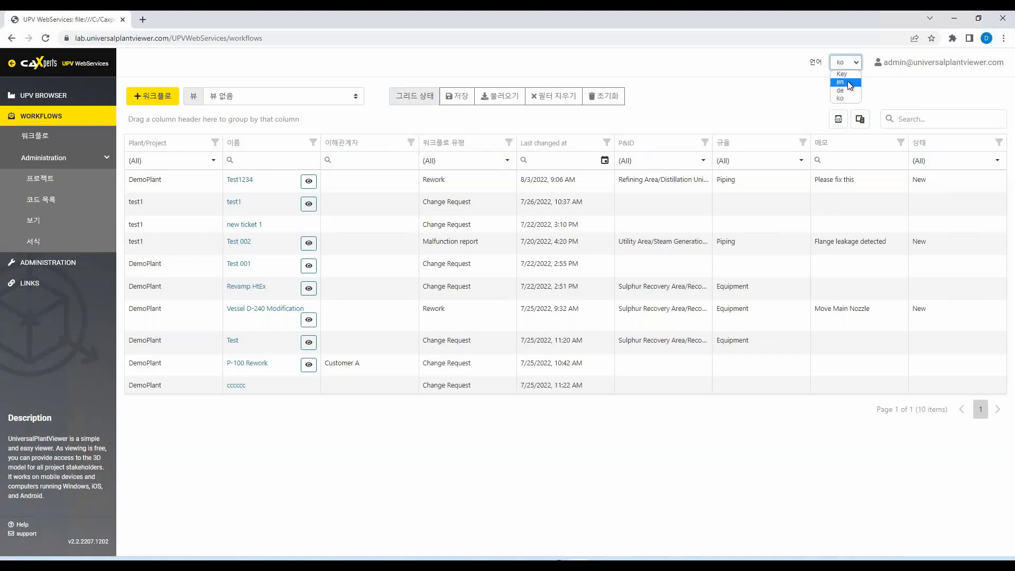
click(850, 83)
click(855, 64)
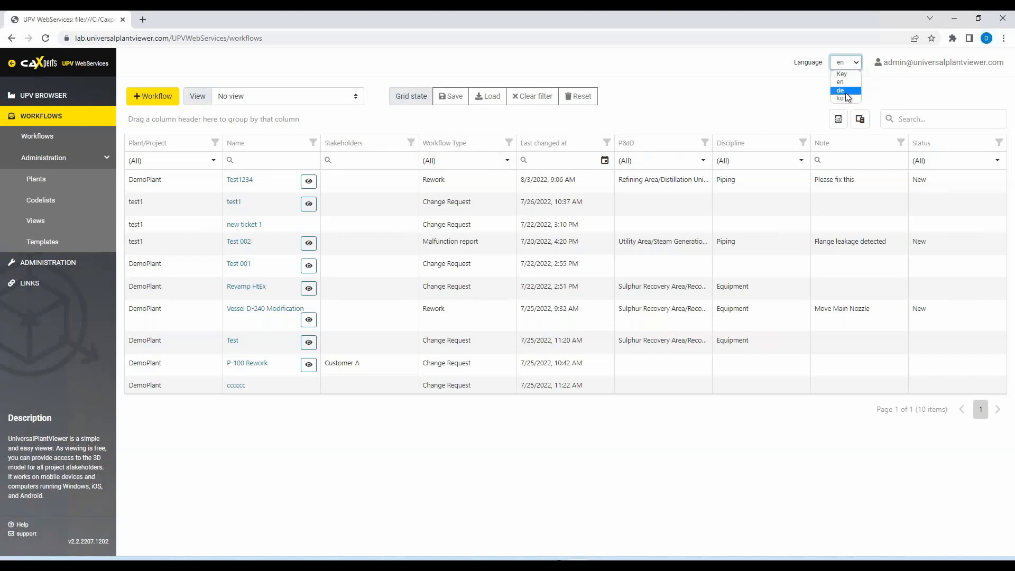
click(846, 91)
click(851, 65)
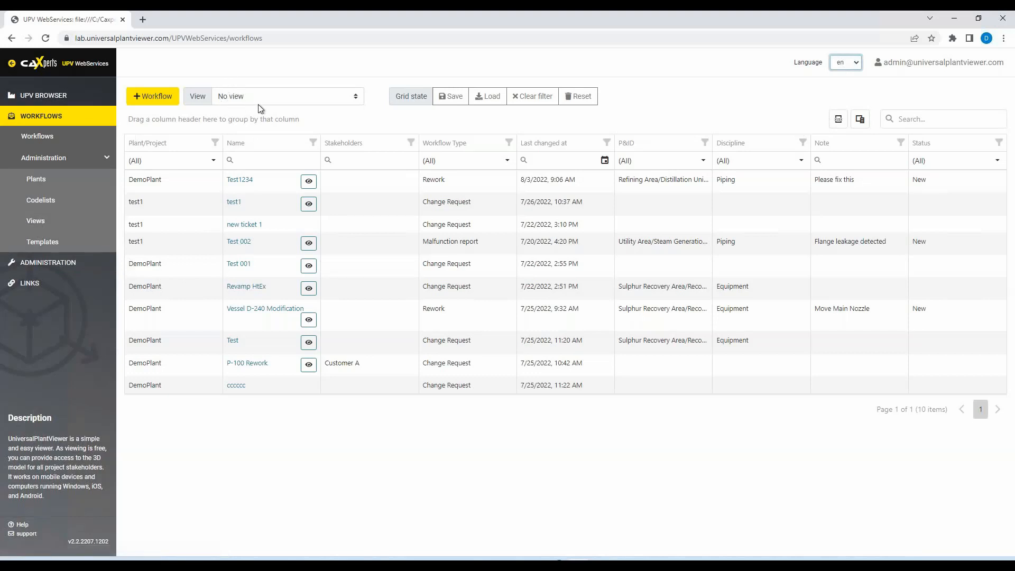
- Check which views the workflow list offers, and examine the blank view creation form in the workflow administration without submitting it
click(338, 96)
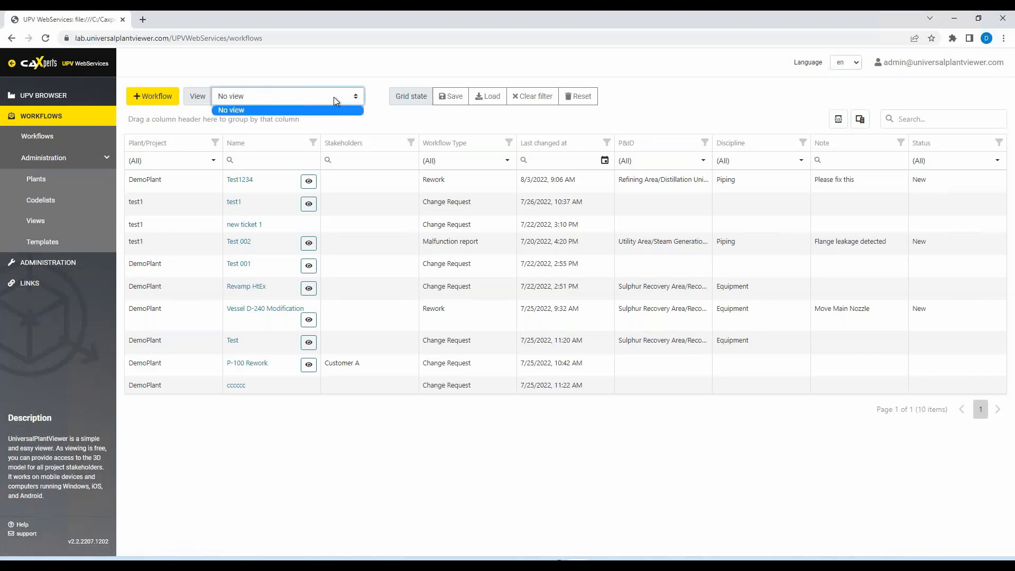
click(266, 78)
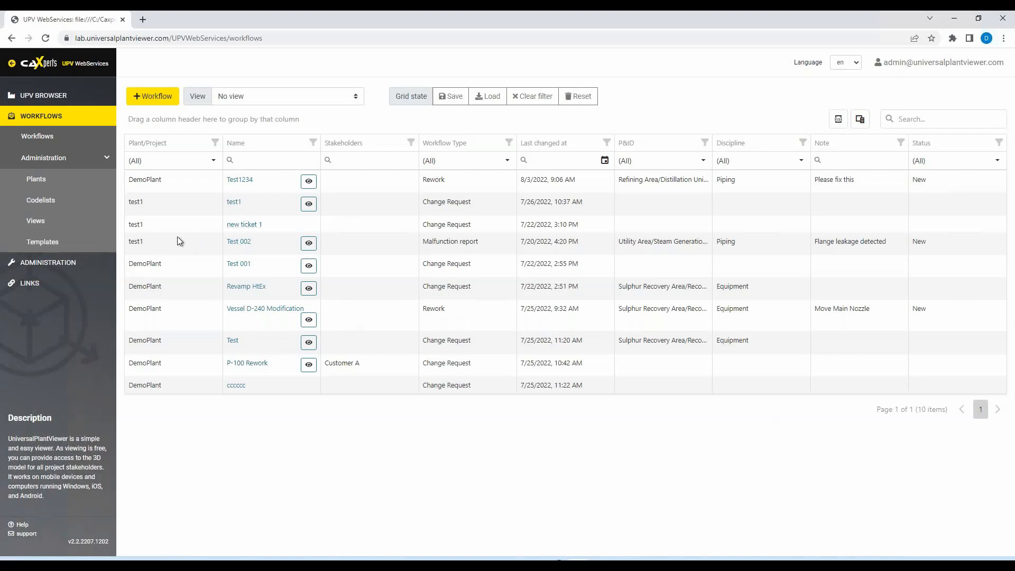
click(35, 225)
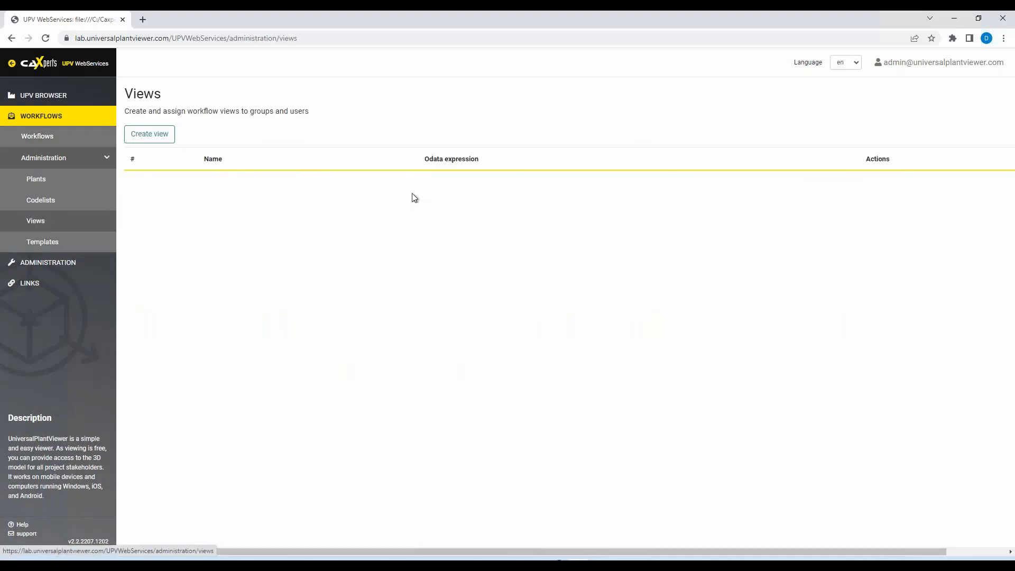
click(162, 135)
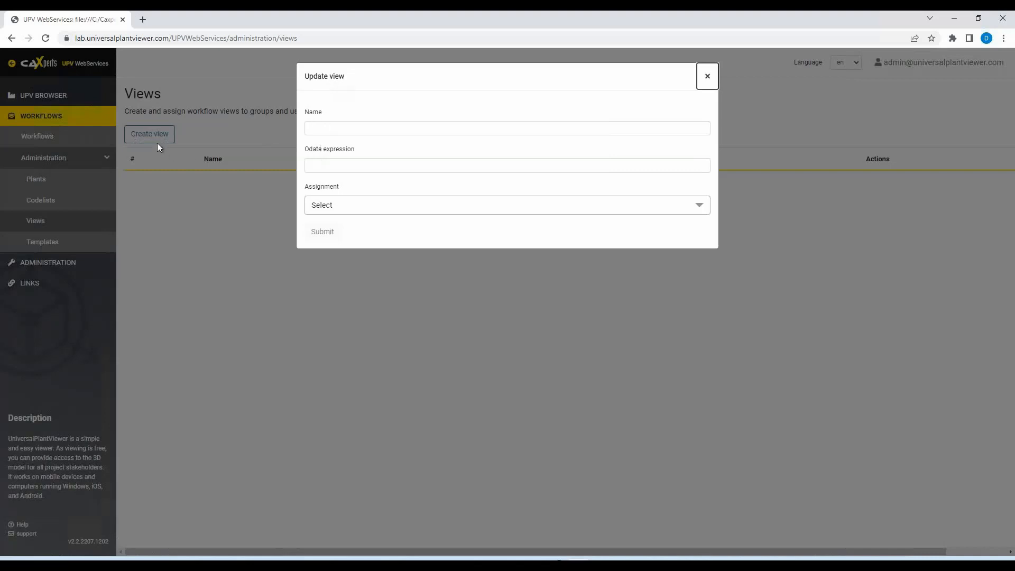
click(329, 131)
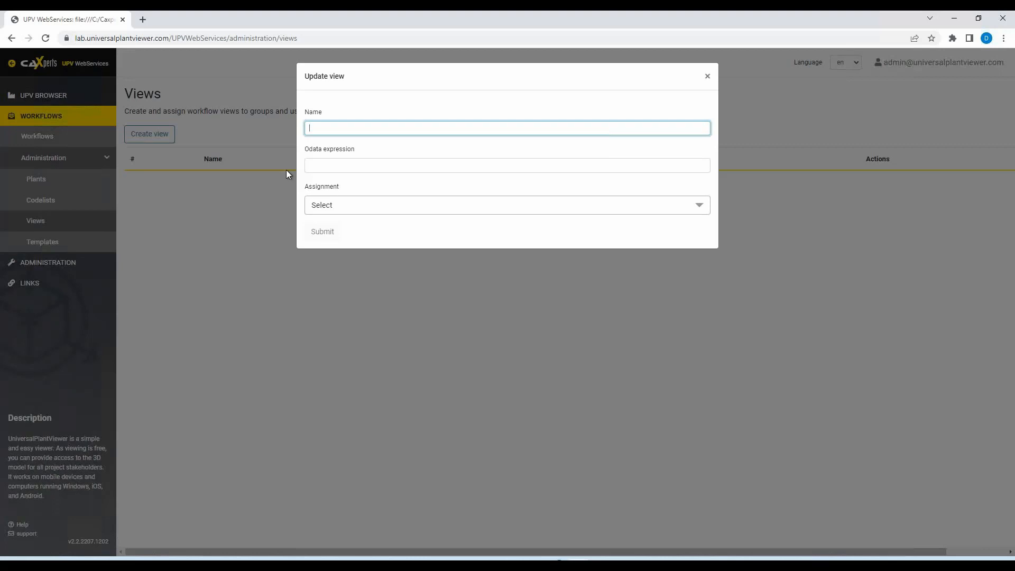
click(708, 76)
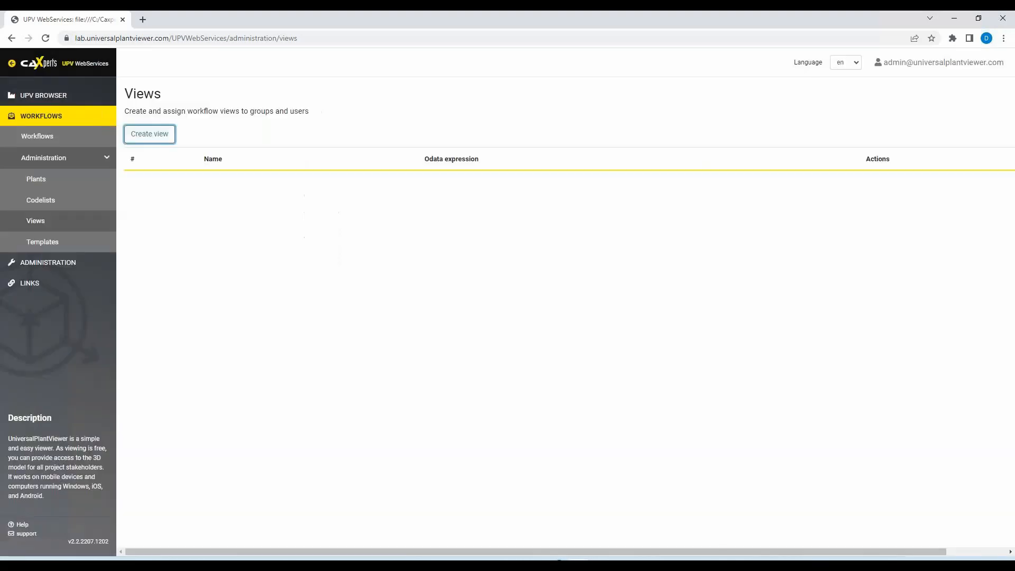